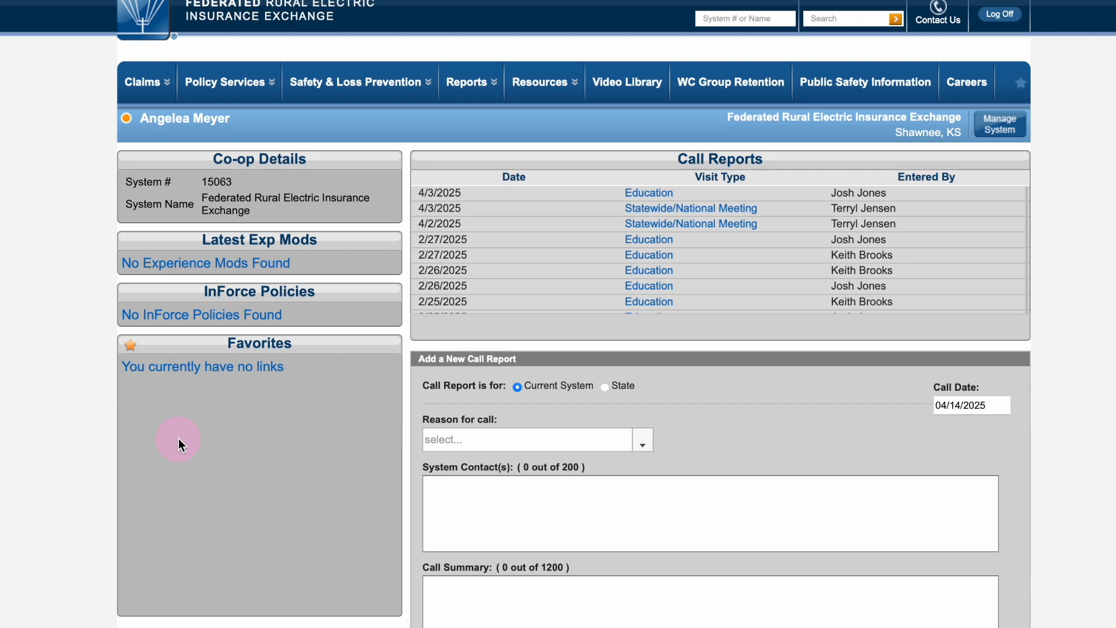
# Open the S.A.F.E. App Dashboard from the reports and sign in with the saved username and password.
pyautogui.click(474, 79)
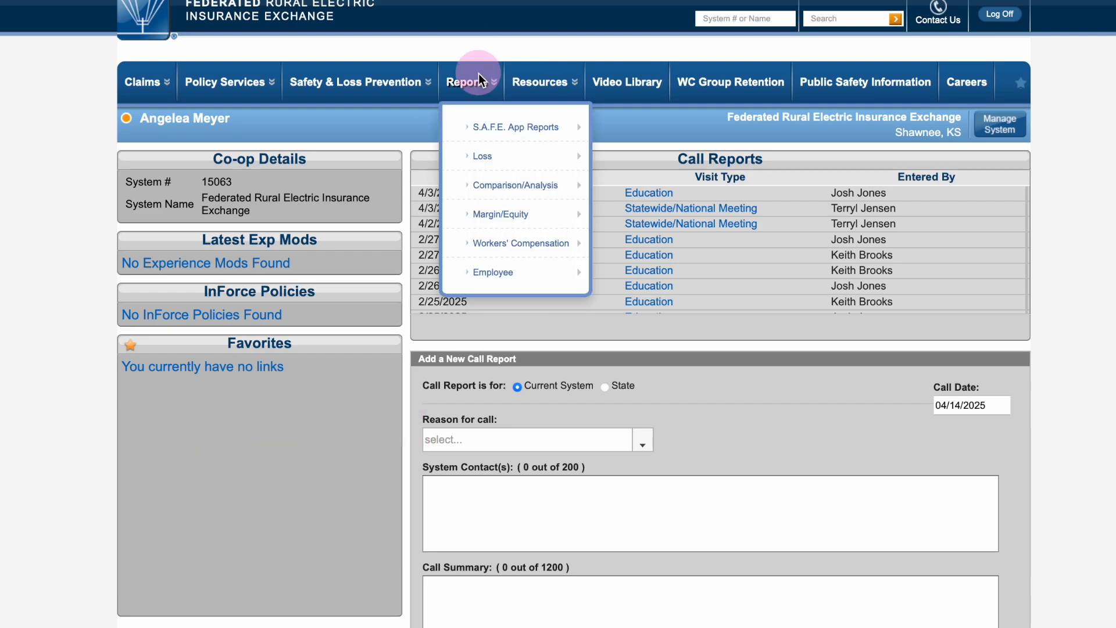
pyautogui.moveTo(479, 123)
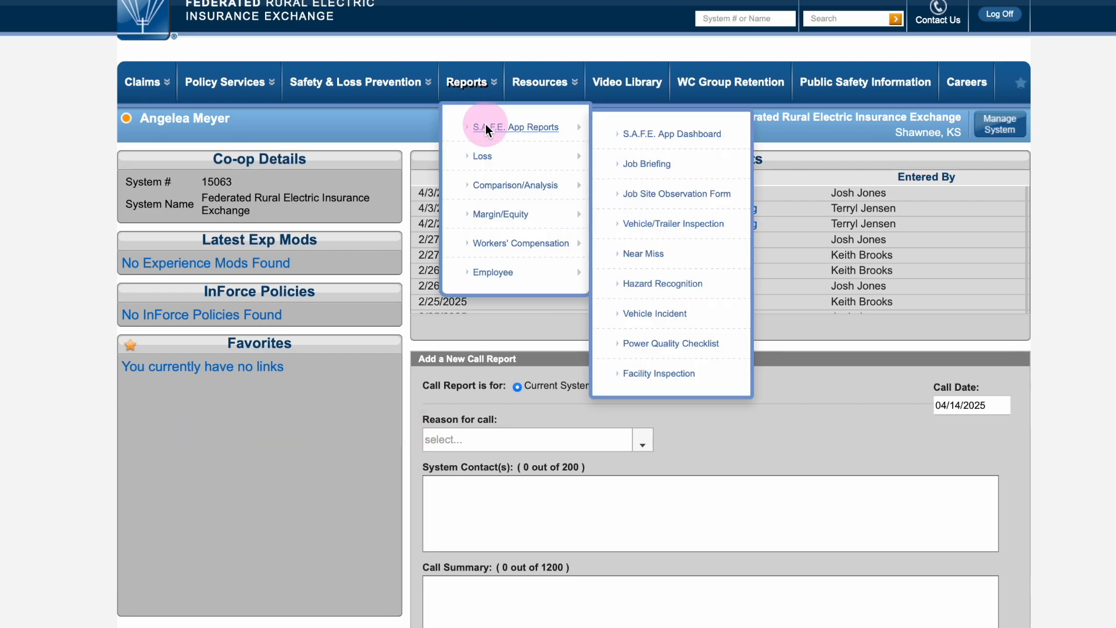
pyautogui.click(658, 133)
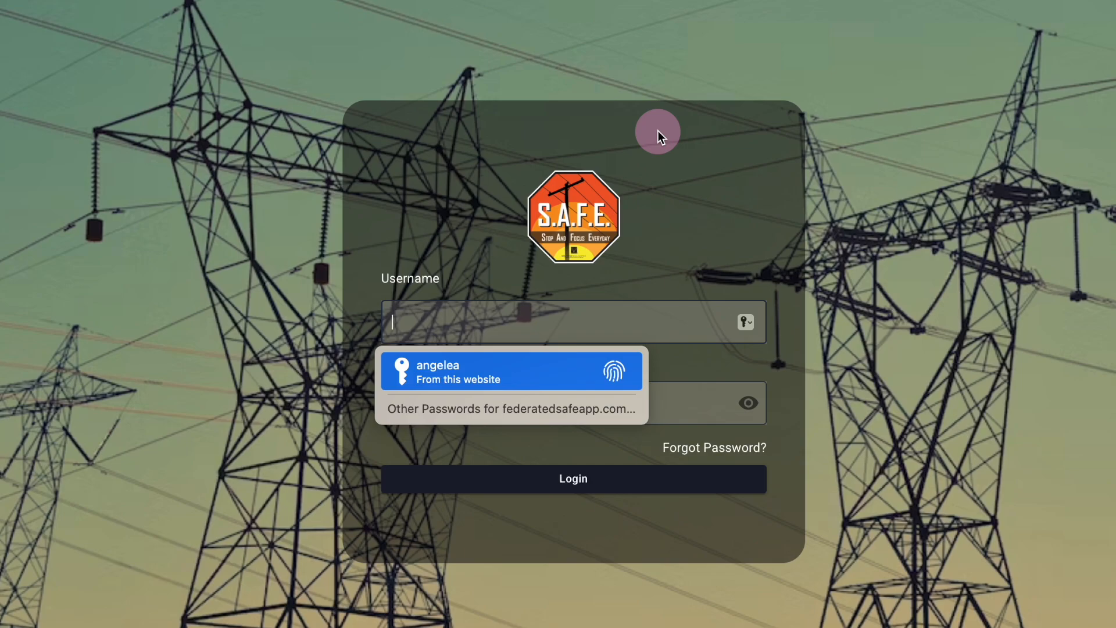
pyautogui.press('Return')
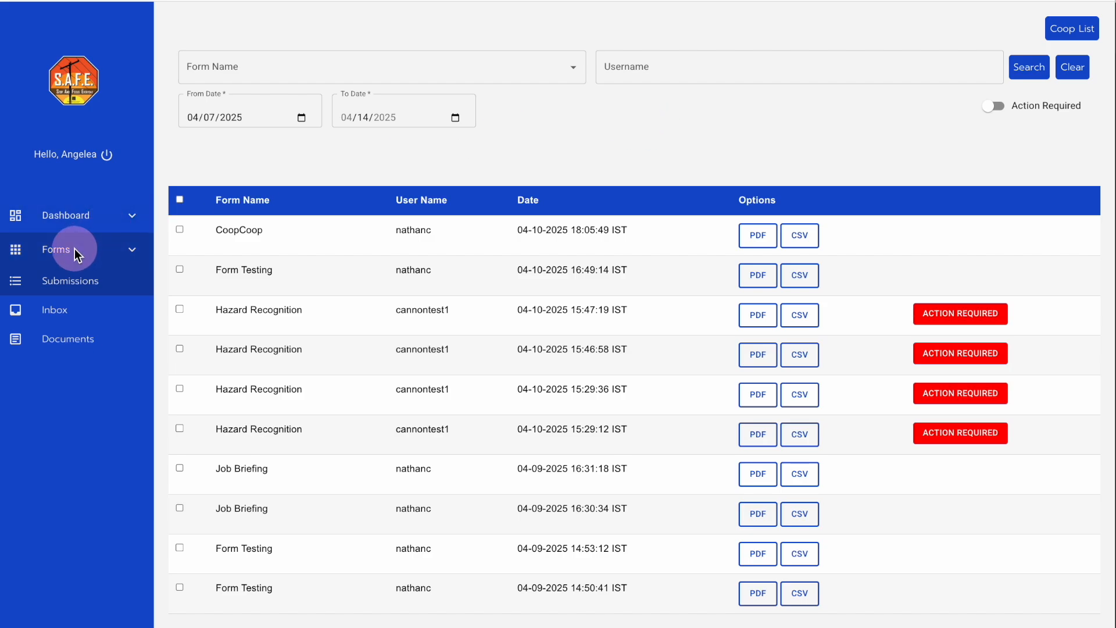
# Create a new form named "Truck Tool Inspection" with the form type My Coop Forms.
pyautogui.click(123, 257)
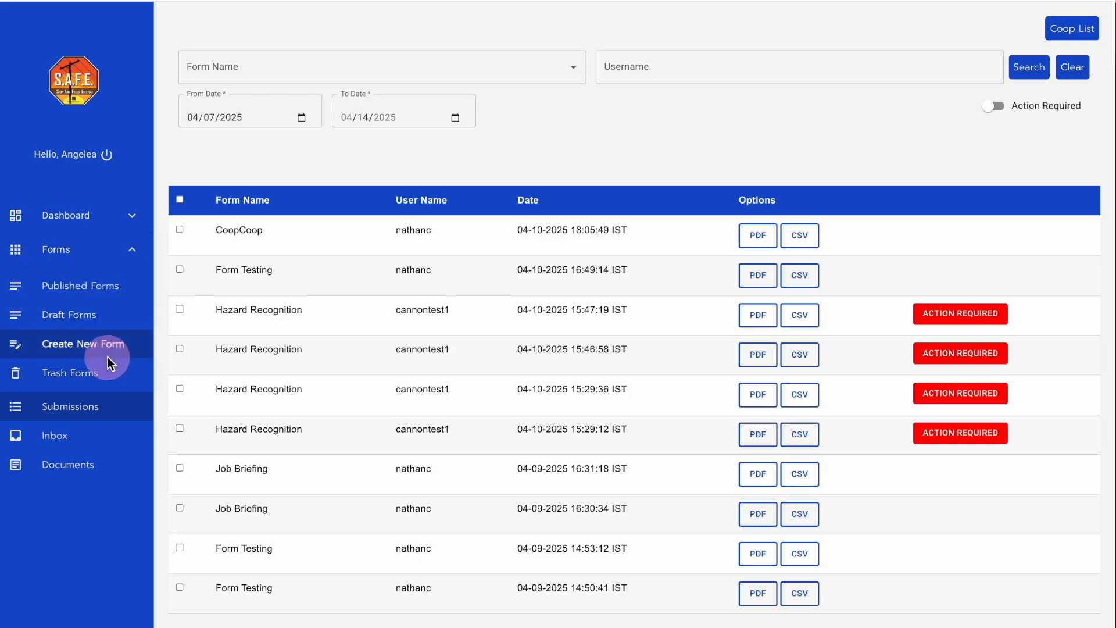
pyautogui.click(89, 346)
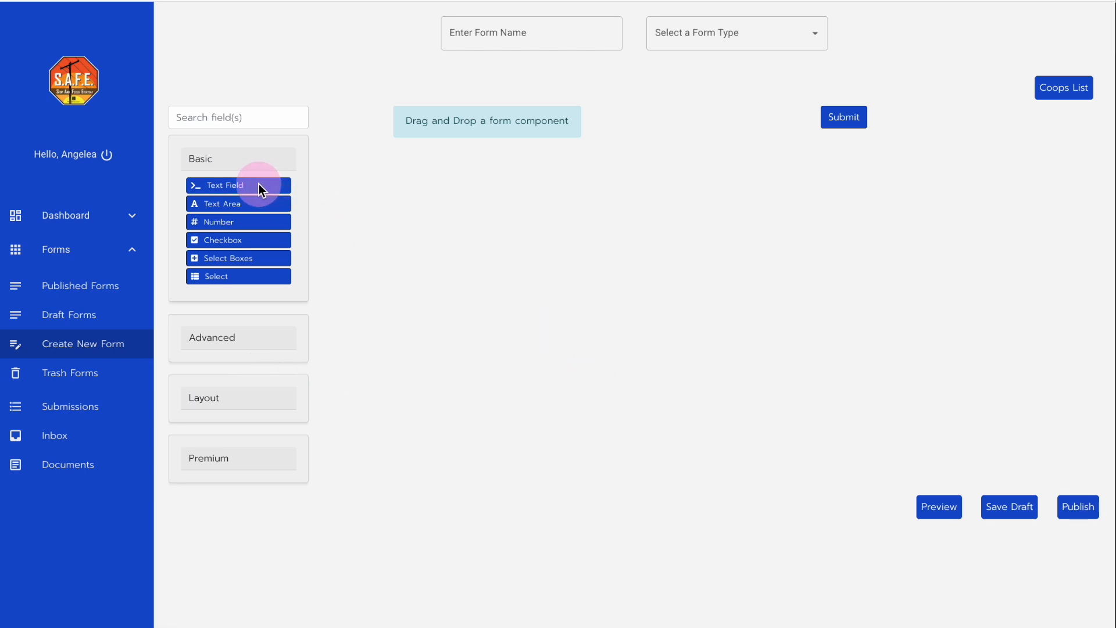
pyautogui.click(535, 34)
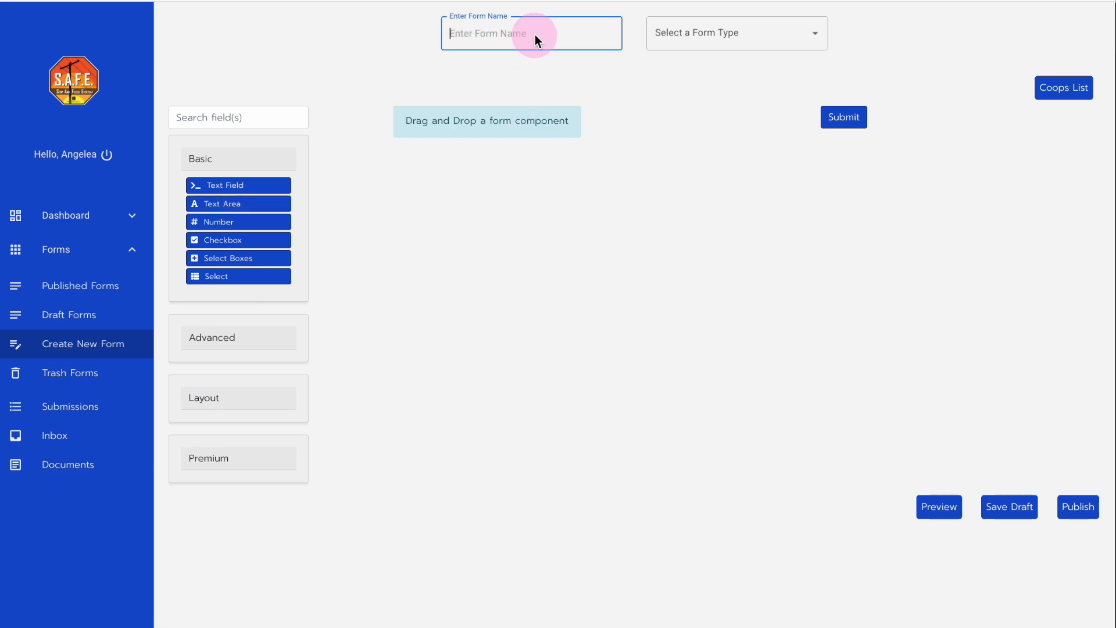
pyautogui.write('Truck Tool Inspection')
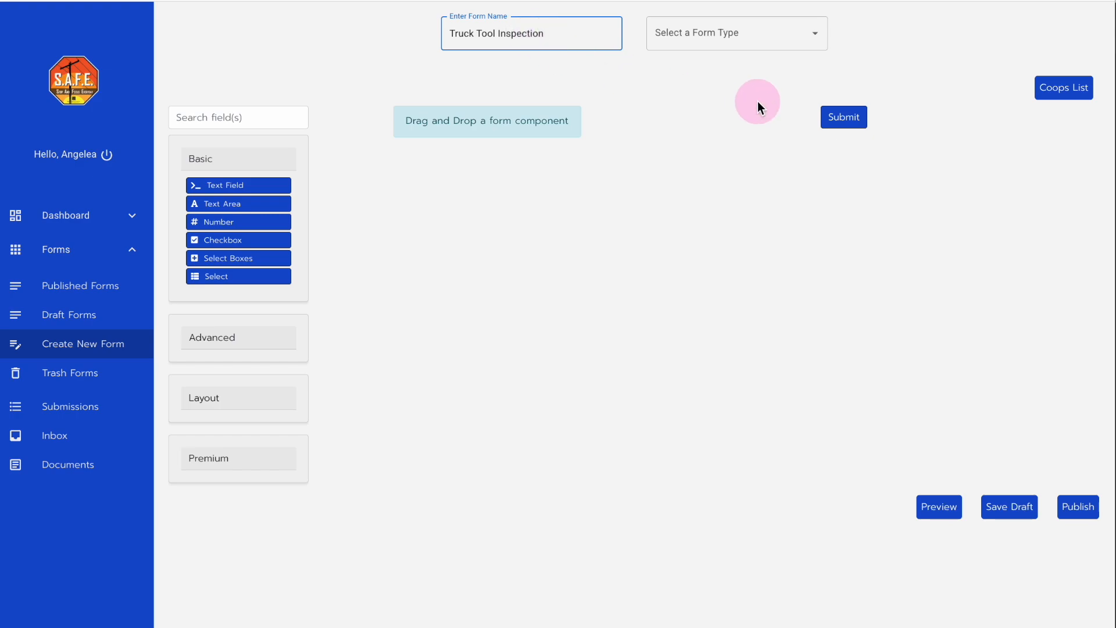
pyautogui.click(817, 34)
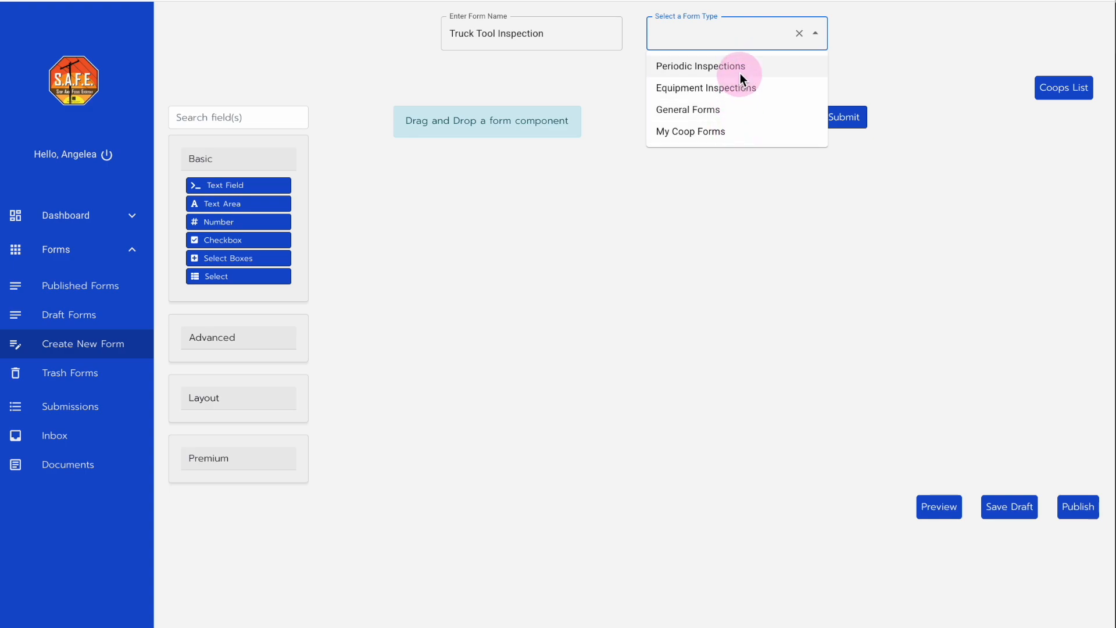
pyautogui.click(746, 127)
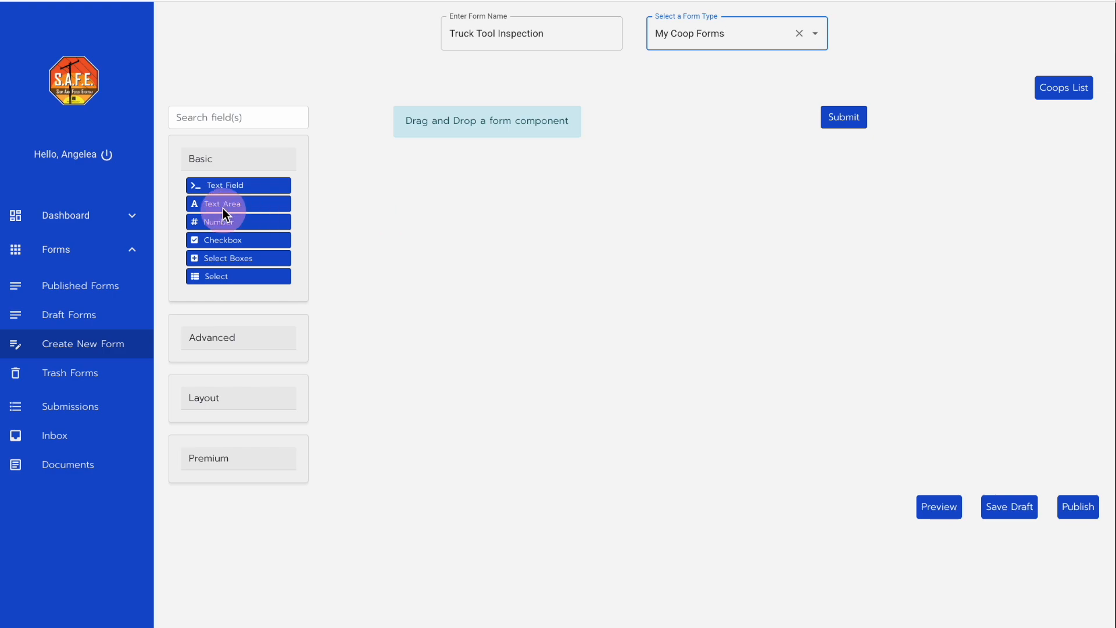
# Add a Text Field component labelled "Employee Name" to the form and save it.
pyautogui.moveTo(227, 193); pyautogui.dragTo(547, 120)
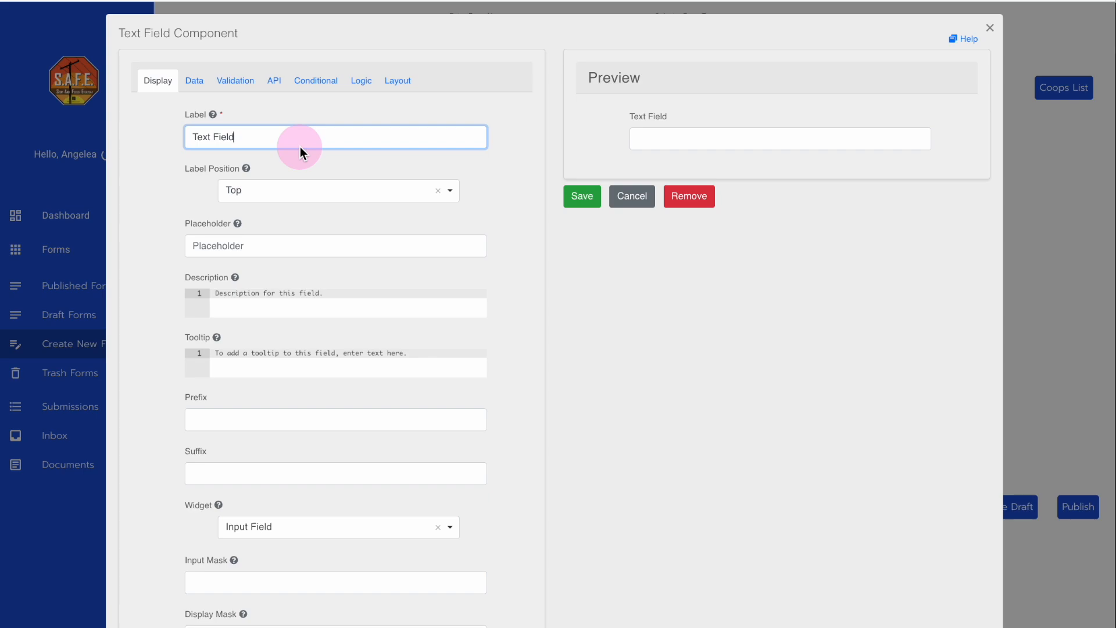
pyautogui.hotkey('ctrl', 'a')
pyautogui.write('Employee Name')
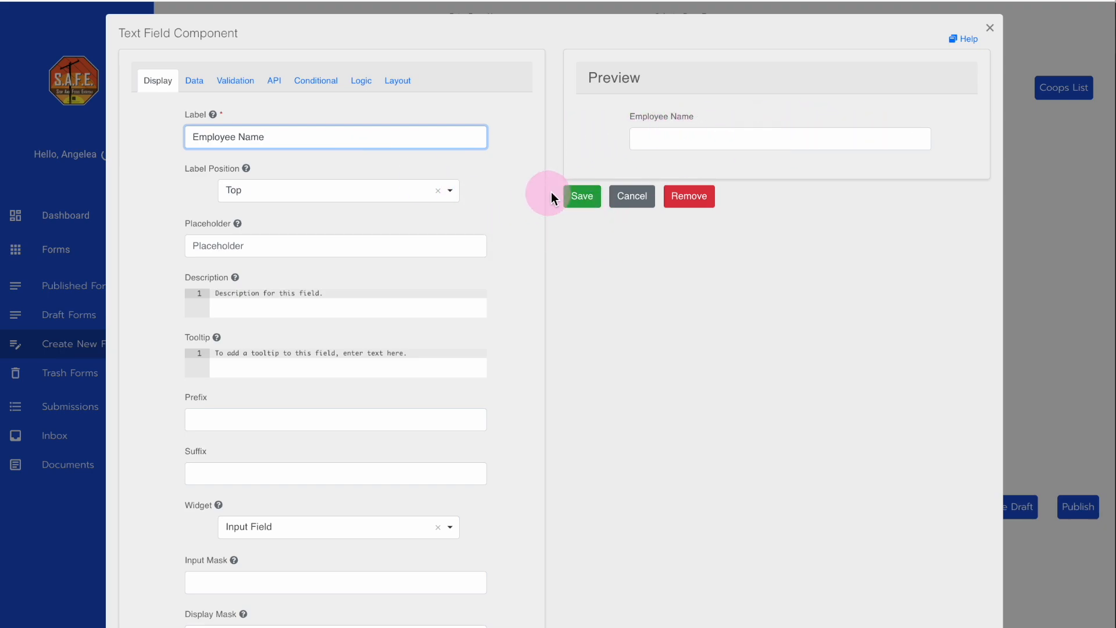
pyautogui.click(578, 197)
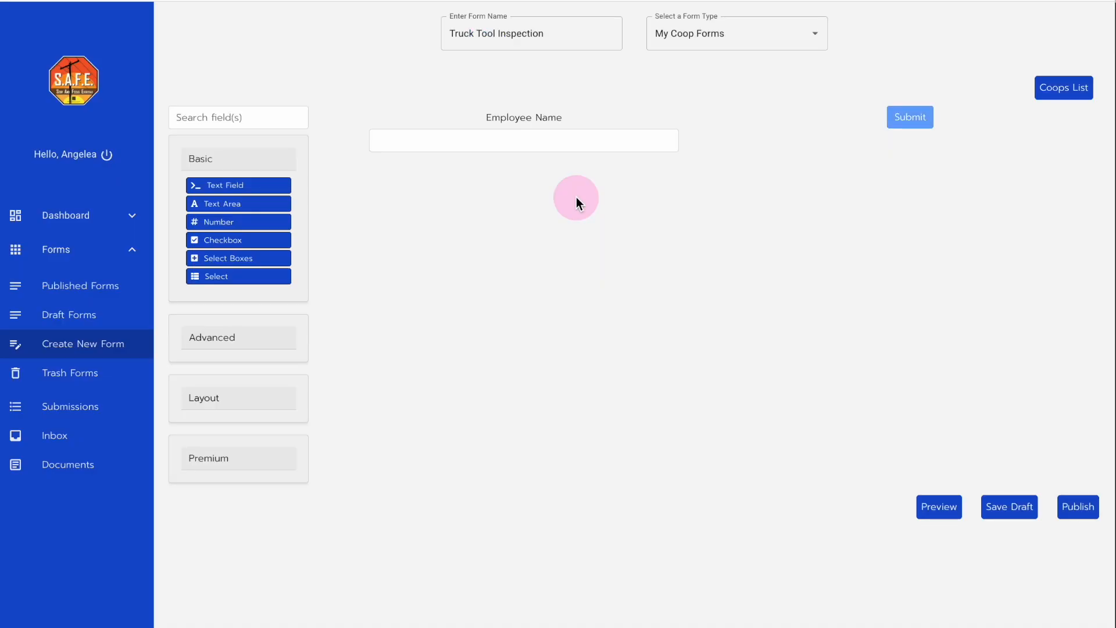
# Add a Text Area component labelled "Description" after the Employee Name field, then preview the form and close the preview.
pyautogui.moveTo(226, 200); pyautogui.dragTo(854, 124)
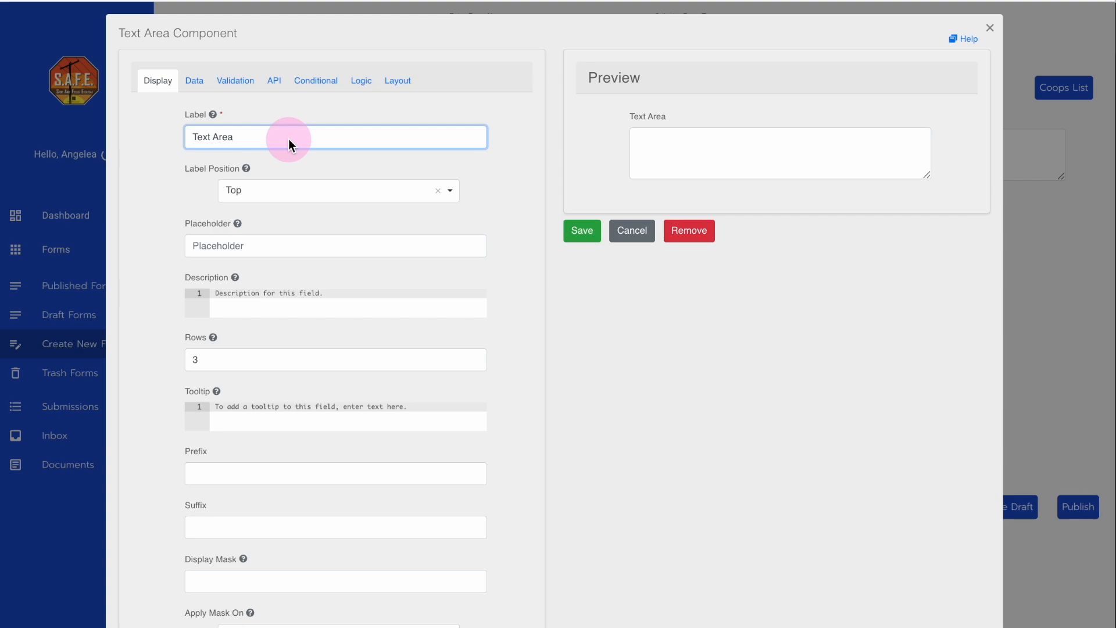
pyautogui.hotkey('ctrl', 'shift', 'Left')
pyautogui.hotkey('ctrl', 'shift', 'Left')
pyautogui.write('Description')
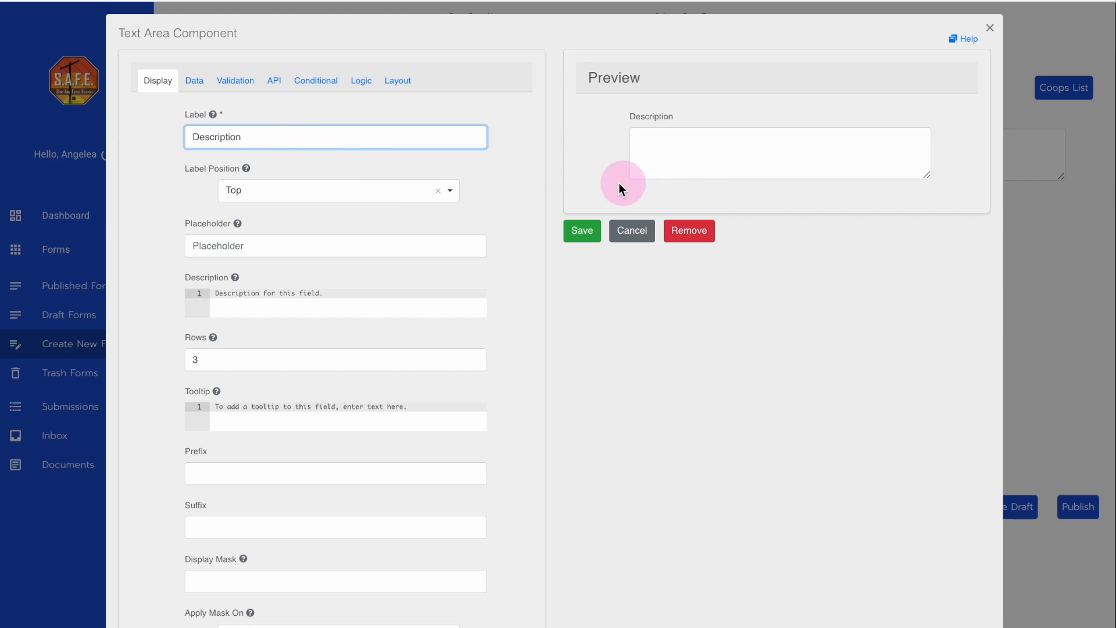
pyautogui.click(573, 230)
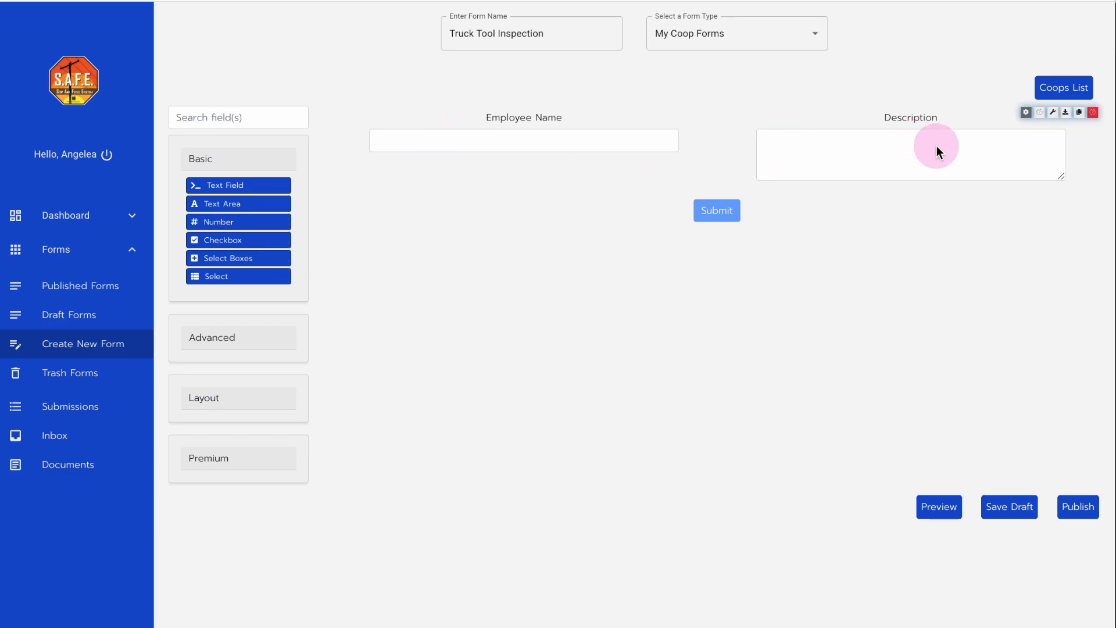
pyautogui.click(930, 510)
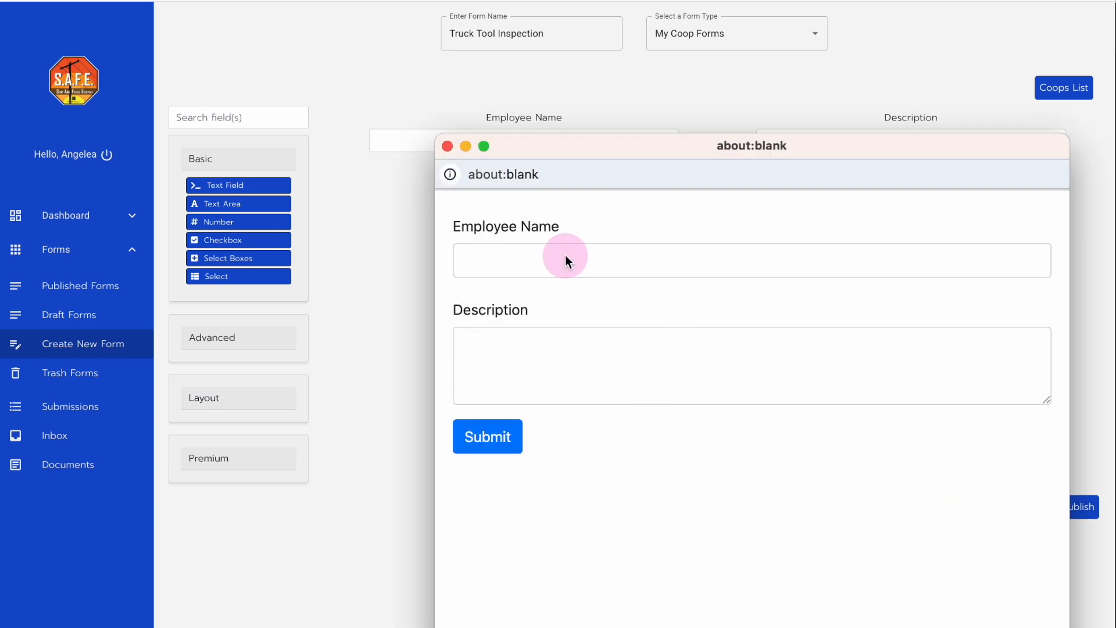
pyautogui.click(447, 146)
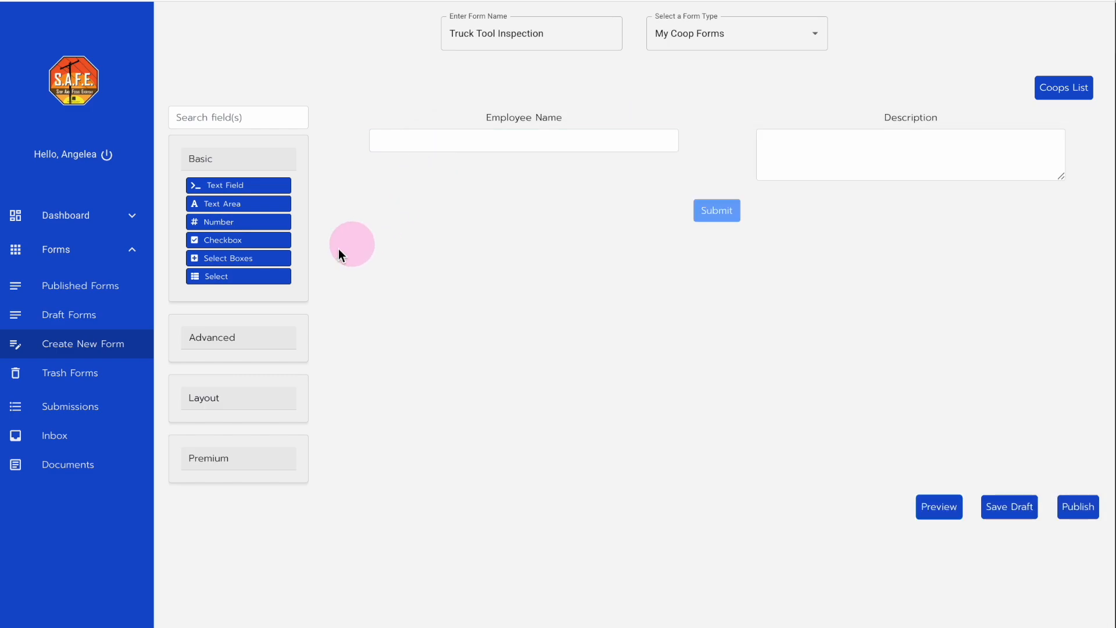
# Add a Number component labelled "Phone Number" between the Employee Name and Description fields.
pyautogui.moveTo(216, 220); pyautogui.dragTo(549, 183)
pyautogui.doubleClick(246, 141)
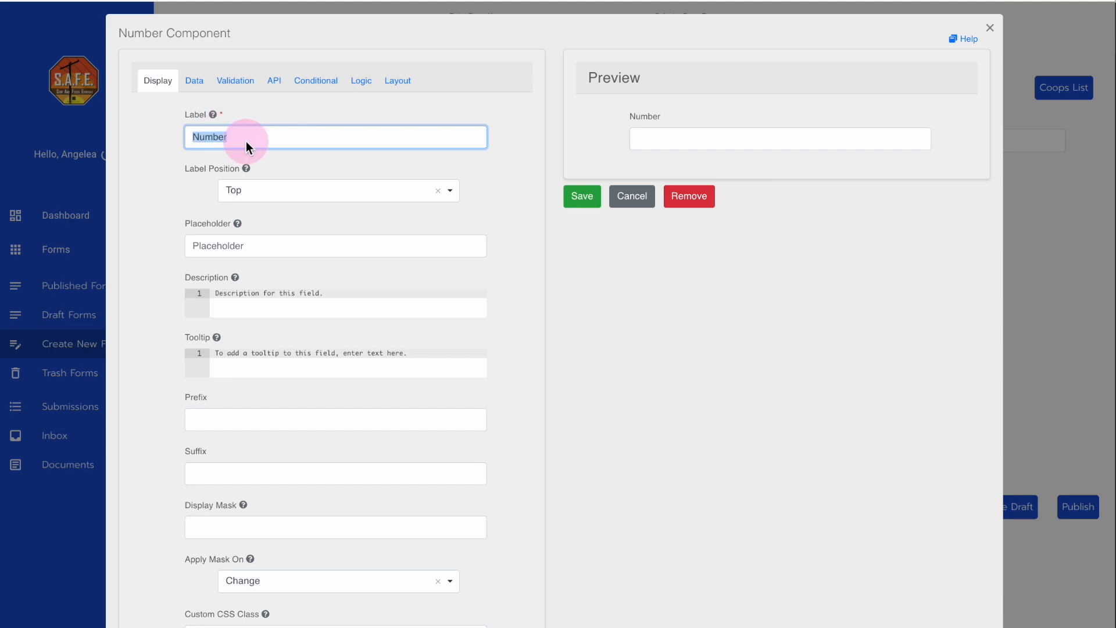
pyautogui.write('Phone Number')
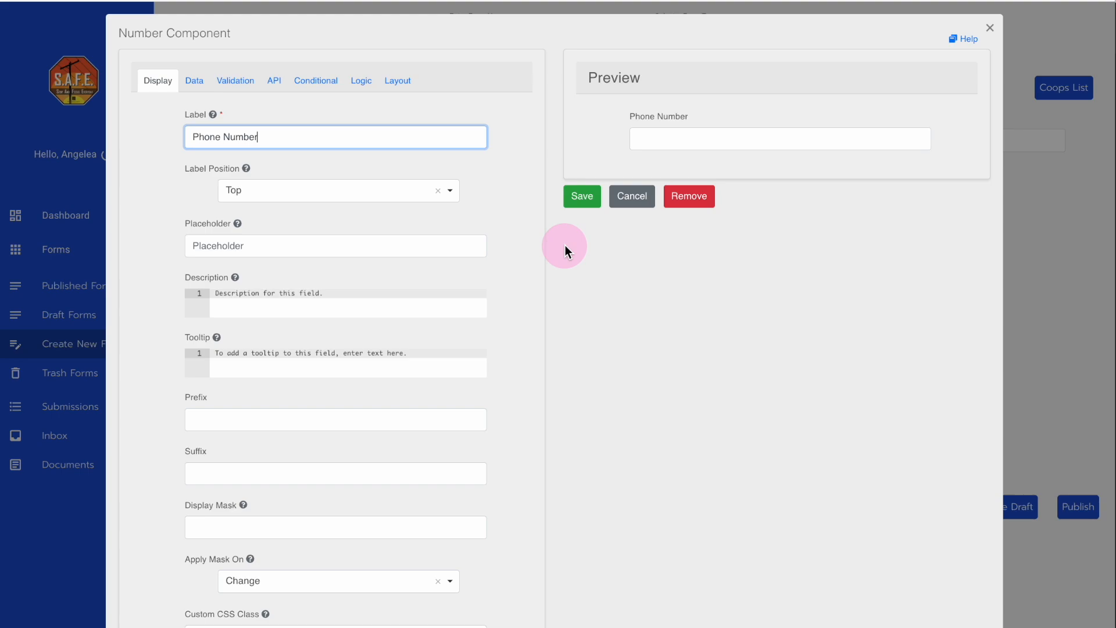
pyautogui.click(583, 196)
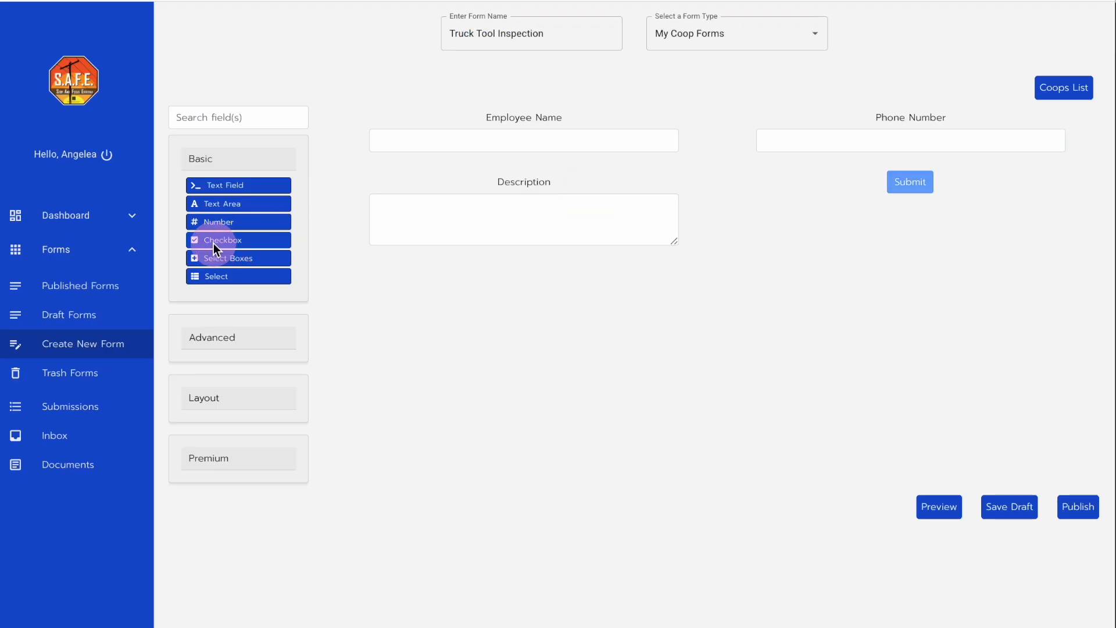
# Add a Checkbox component labelled "Rubber Goods" to the form and save it.
pyautogui.moveTo(214, 243); pyautogui.dragTo(706, 259)
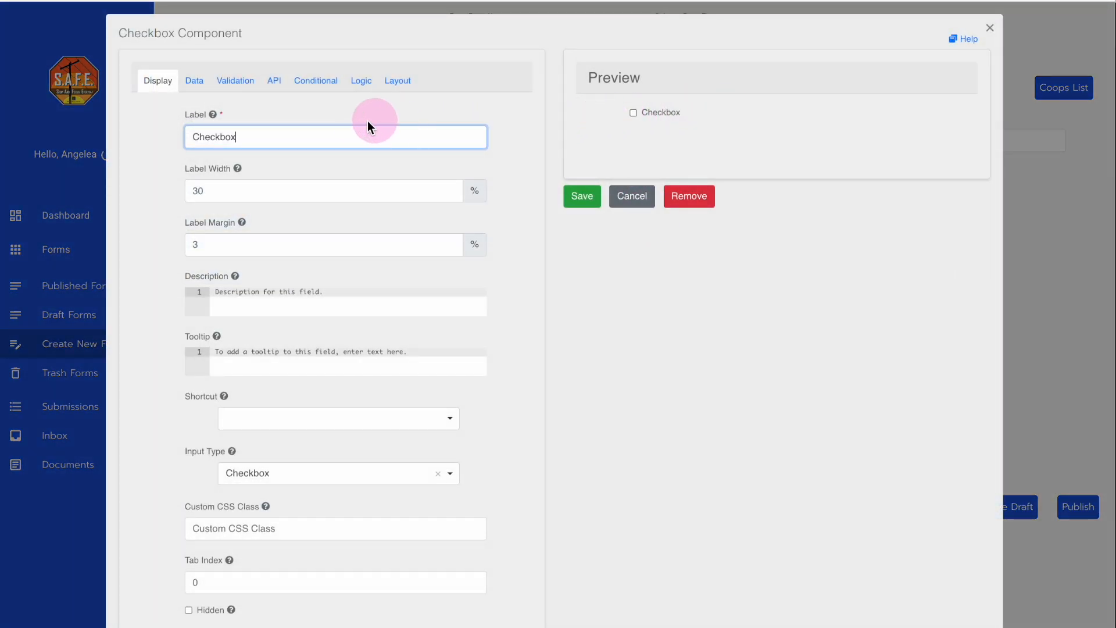
pyautogui.doubleClick(341, 134)
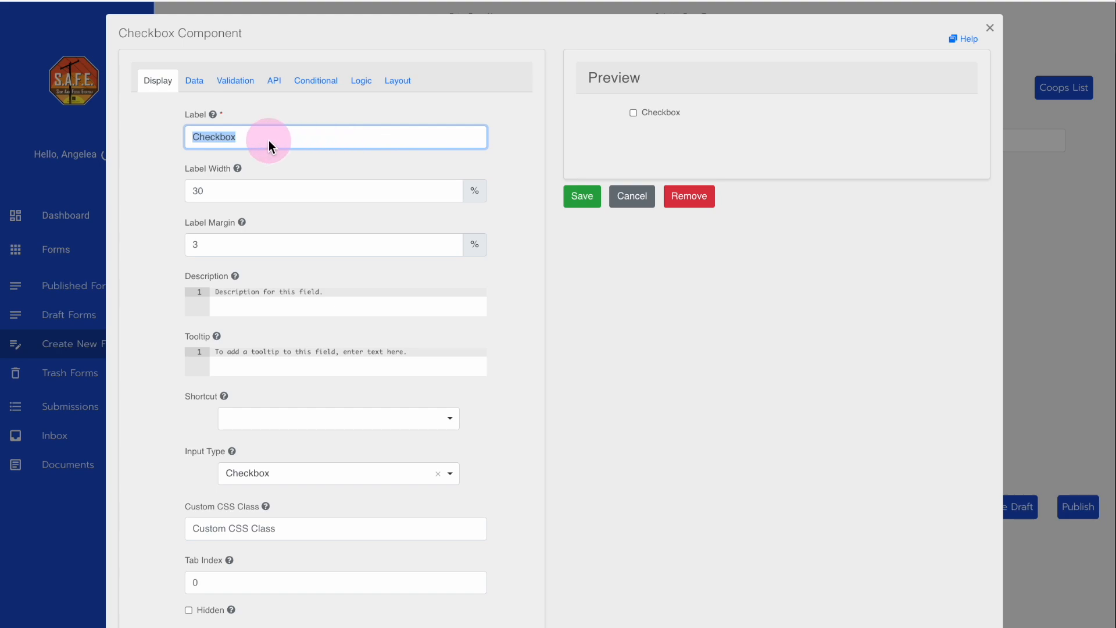
pyautogui.write('Rubber Good')
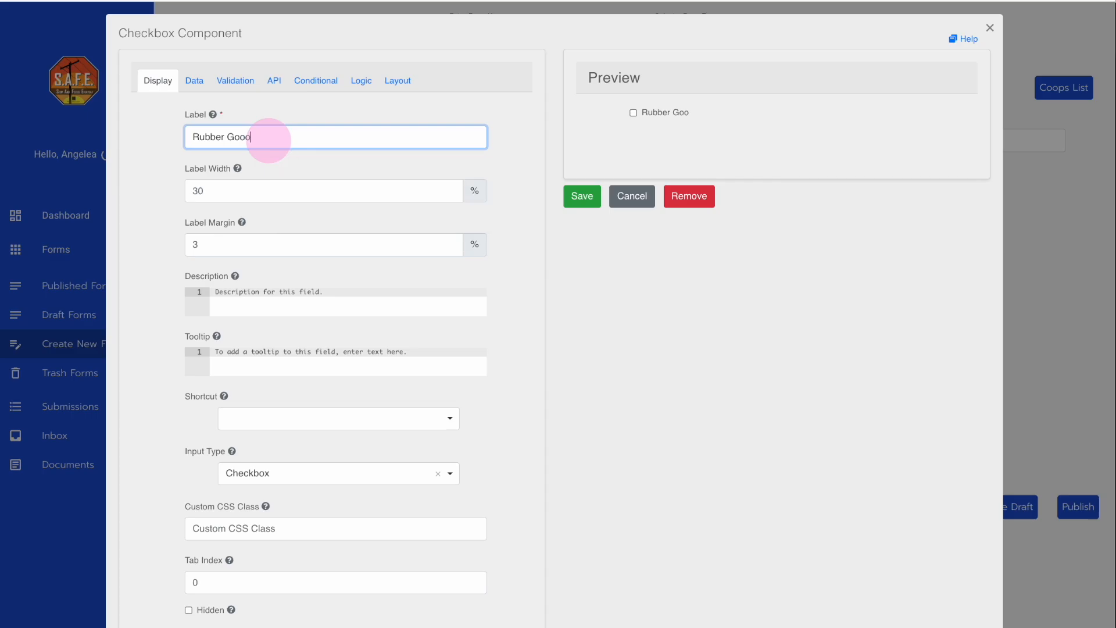
pyautogui.write('s')
pyautogui.click(579, 198)
# Add another Checkbox component labelled "Insulated Tools" to the form and save it.
pyautogui.moveTo(226, 242); pyautogui.dragTo(916, 195)
pyautogui.doubleClick(358, 133)
pyautogui.write('Insulated Tools')
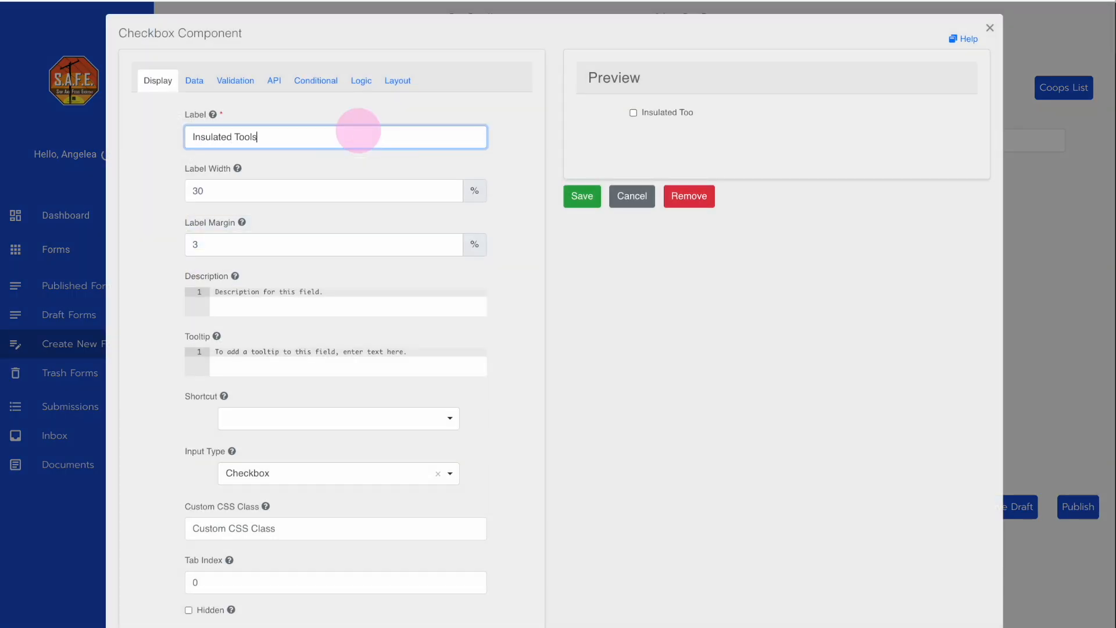
pyautogui.click(582, 196)
# Add a Select Boxes component labelled "Rubber goods are clean, in good condition, and ready for use".
pyautogui.moveTo(243, 261); pyautogui.dragTo(822, 283)
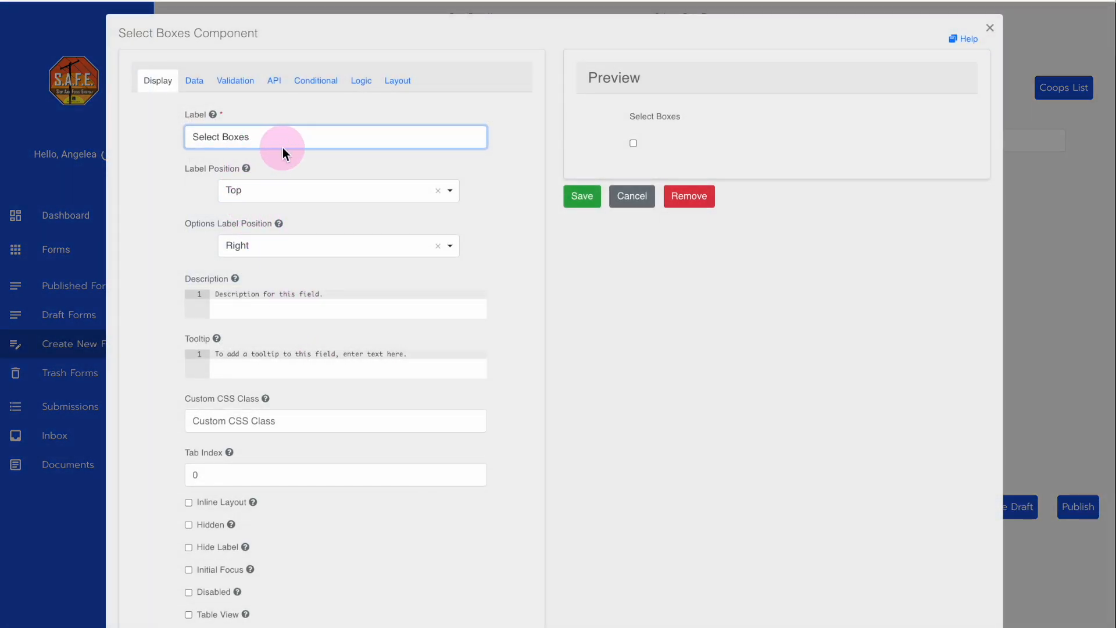
pyautogui.tripleClick(250, 138)
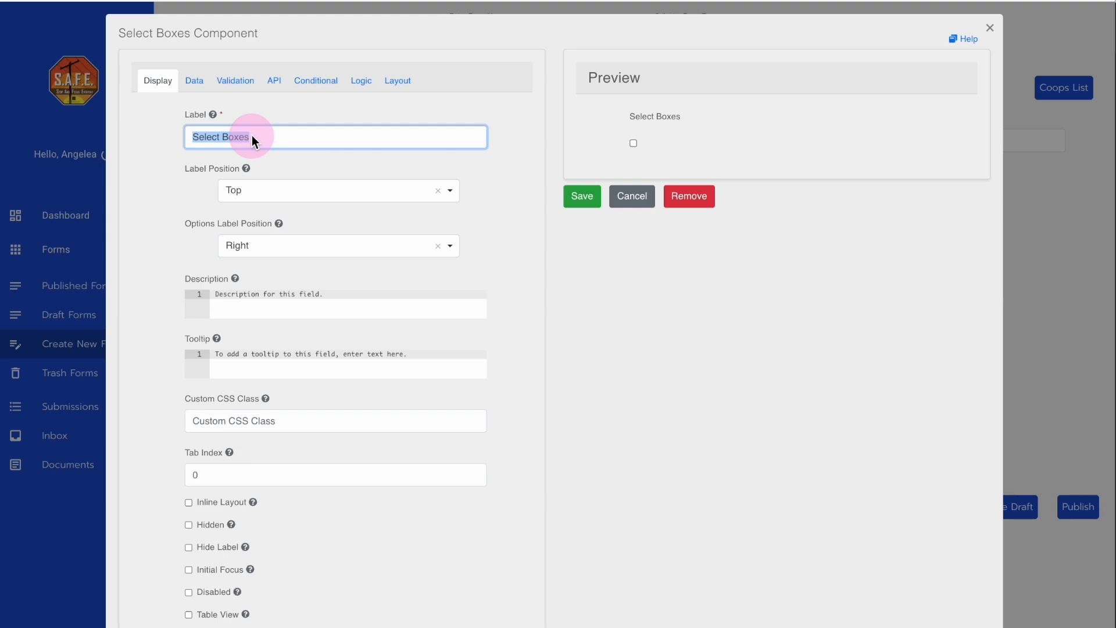
pyautogui.write('Rubber Goods')
pyautogui.press('BackSpace')
pyautogui.press('BackSpace')
pyautogui.press('BackSpace')
pyautogui.press('BackSpace')
pyautogui.press('BackSpace')
pyautogui.write('goods are clean, in good condition, and ready for use')
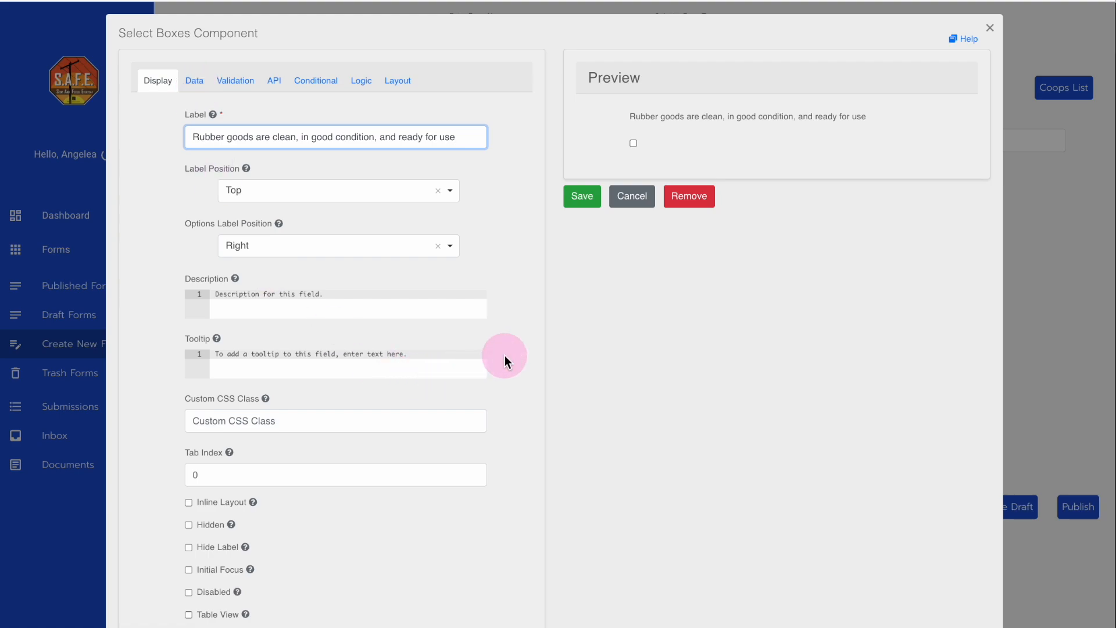
# Define the select boxes' answer options as "Yes", "Needs Attention" and "N/A".
pyautogui.click(195, 81)
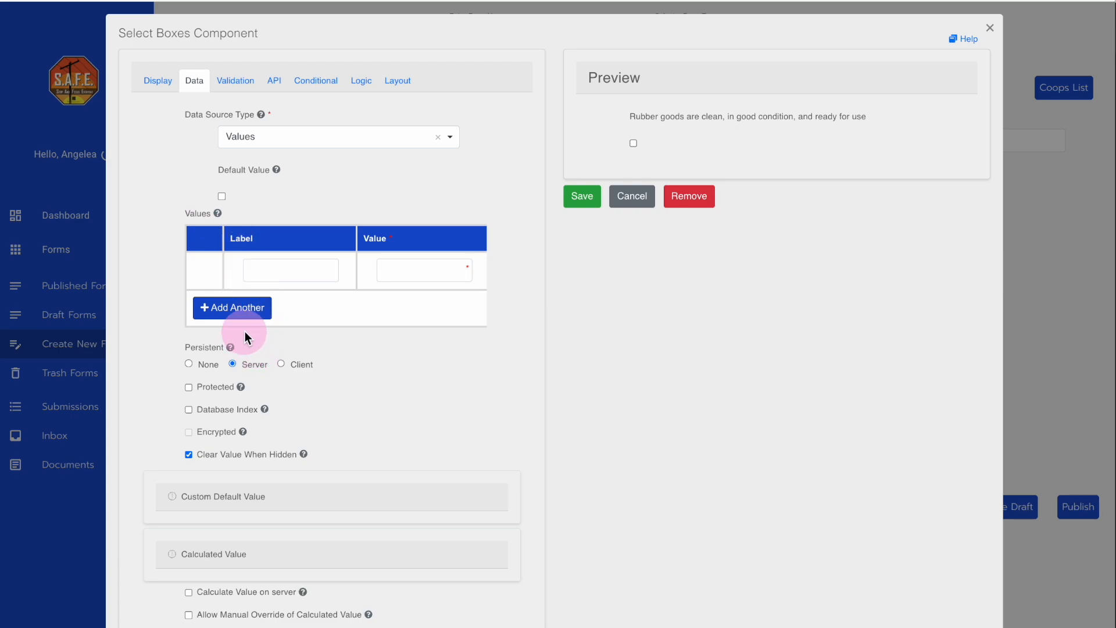
pyautogui.click(275, 268)
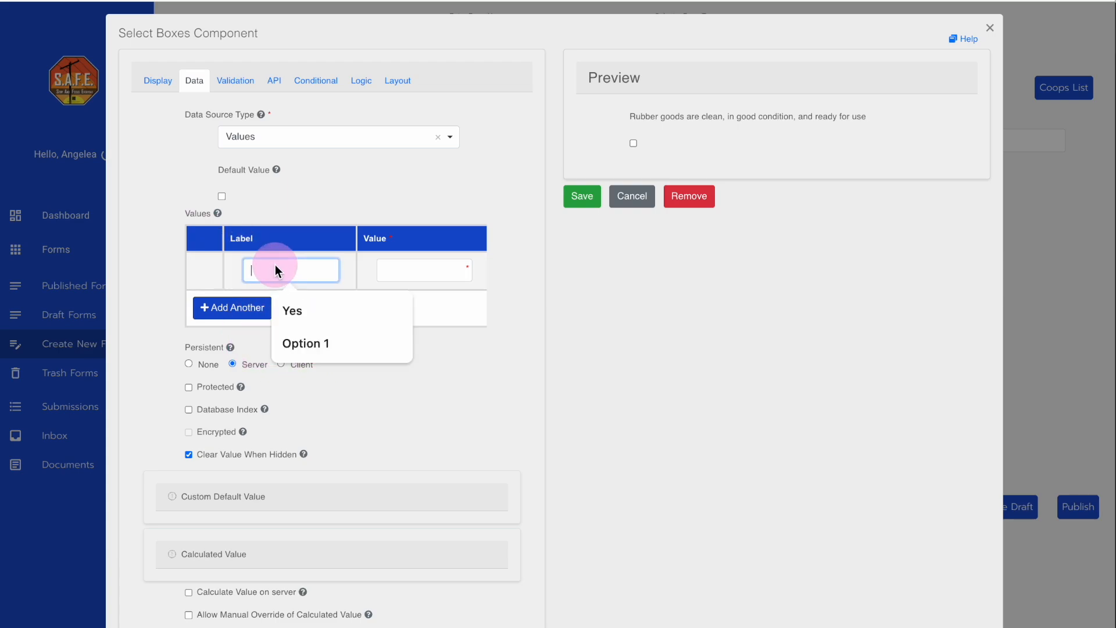
pyautogui.write('Yes')
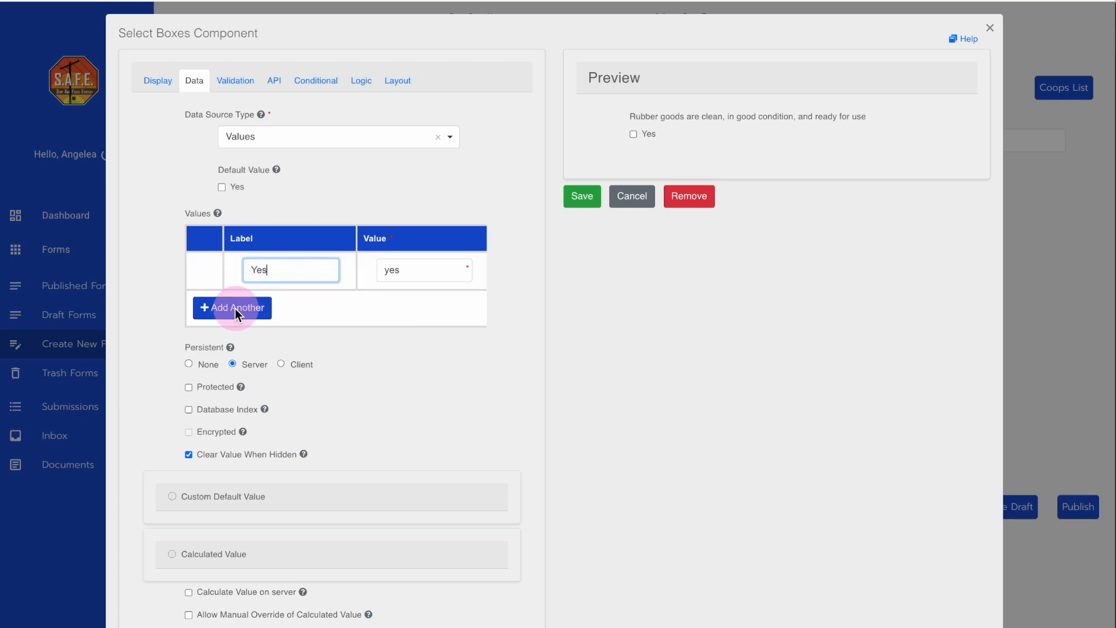
pyautogui.click(235, 308)
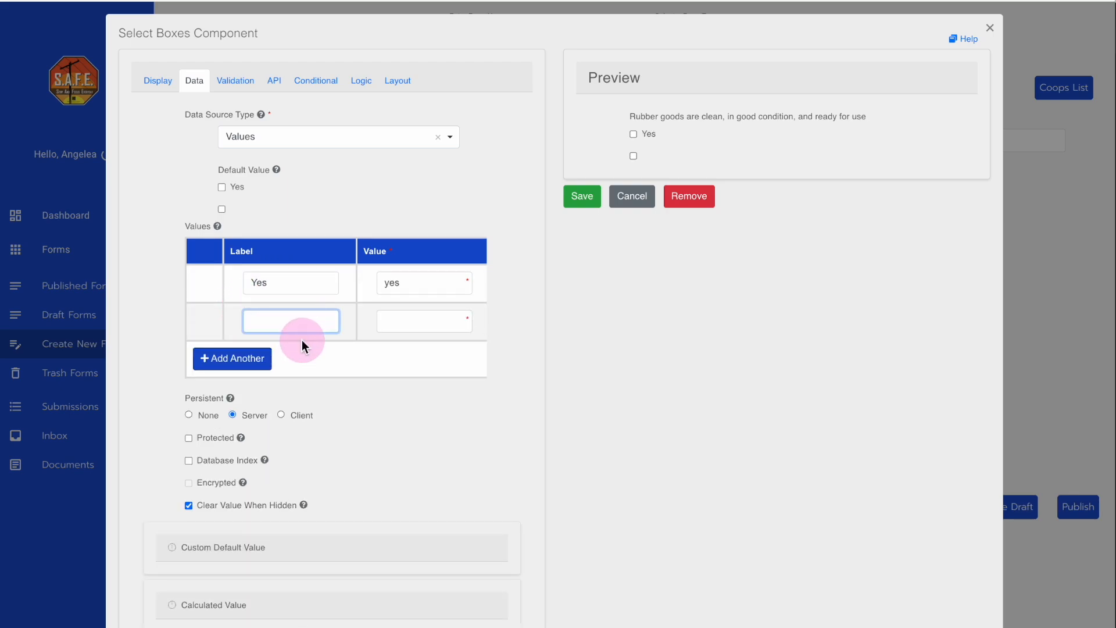
pyautogui.write('Needs Attention')
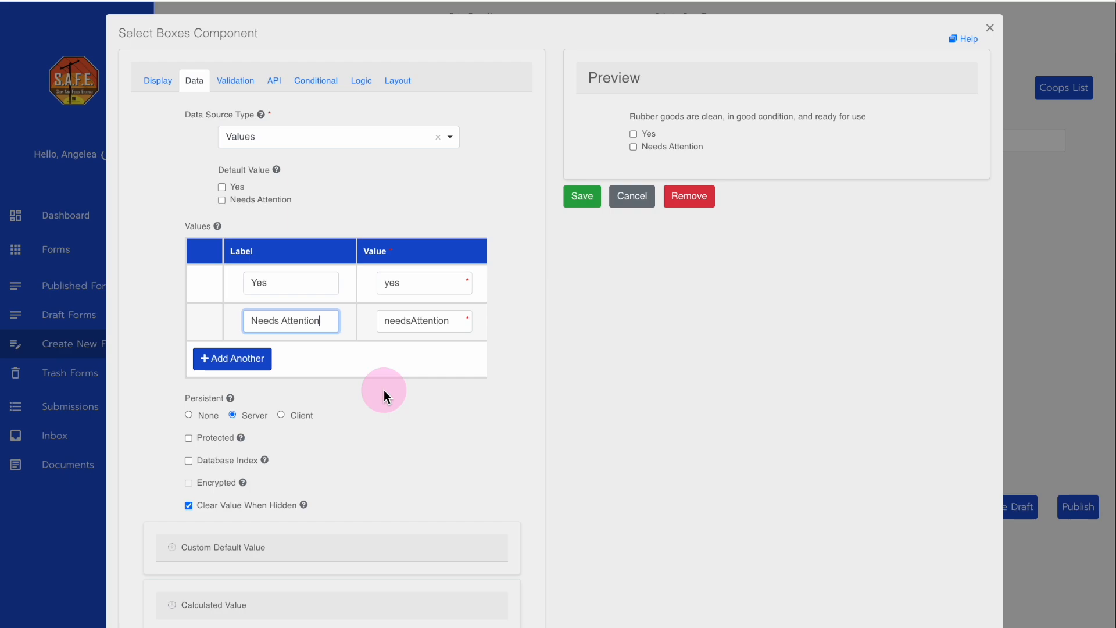
pyautogui.click(227, 359)
pyautogui.write('N/A')
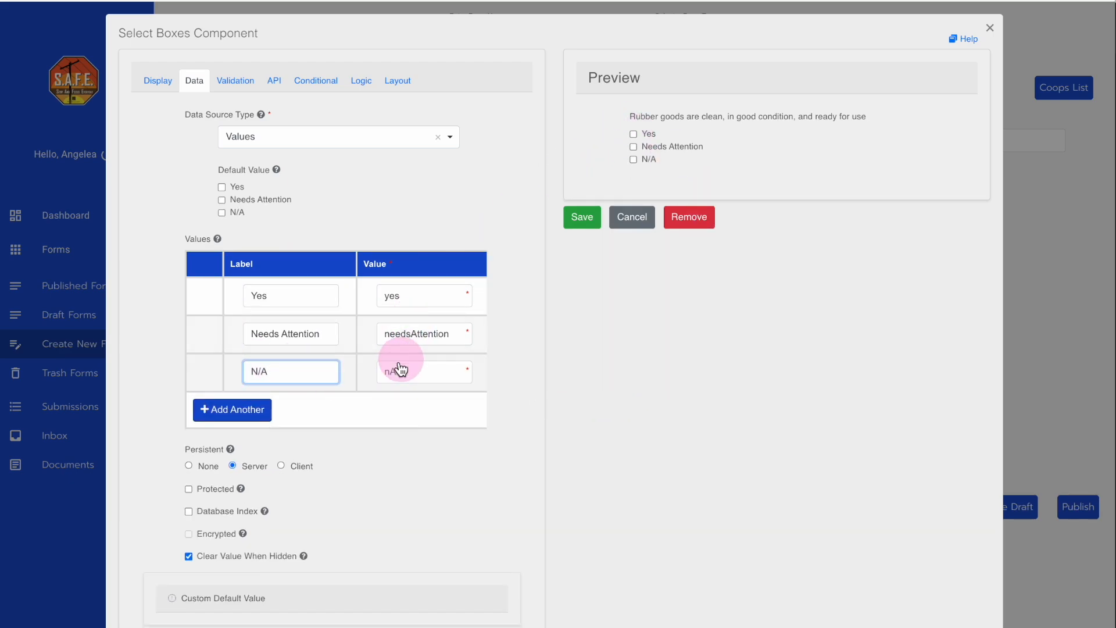
pyautogui.hscroll(5, 397, 364)
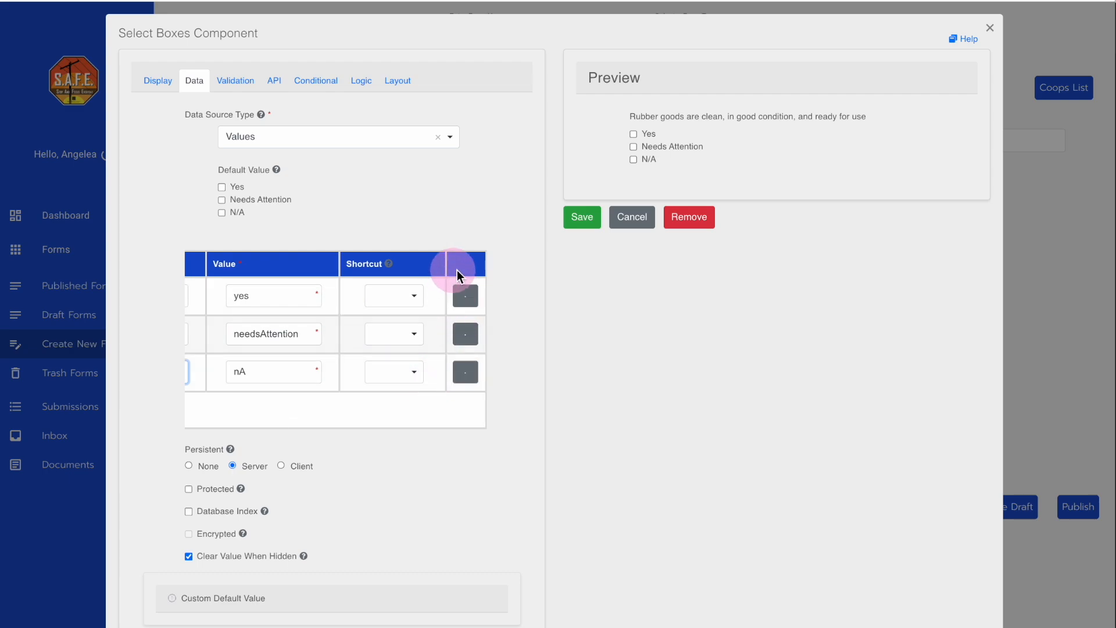
# Delete the "N/A" option from the rubber goods select boxes and save the component.
pyautogui.click(466, 372)
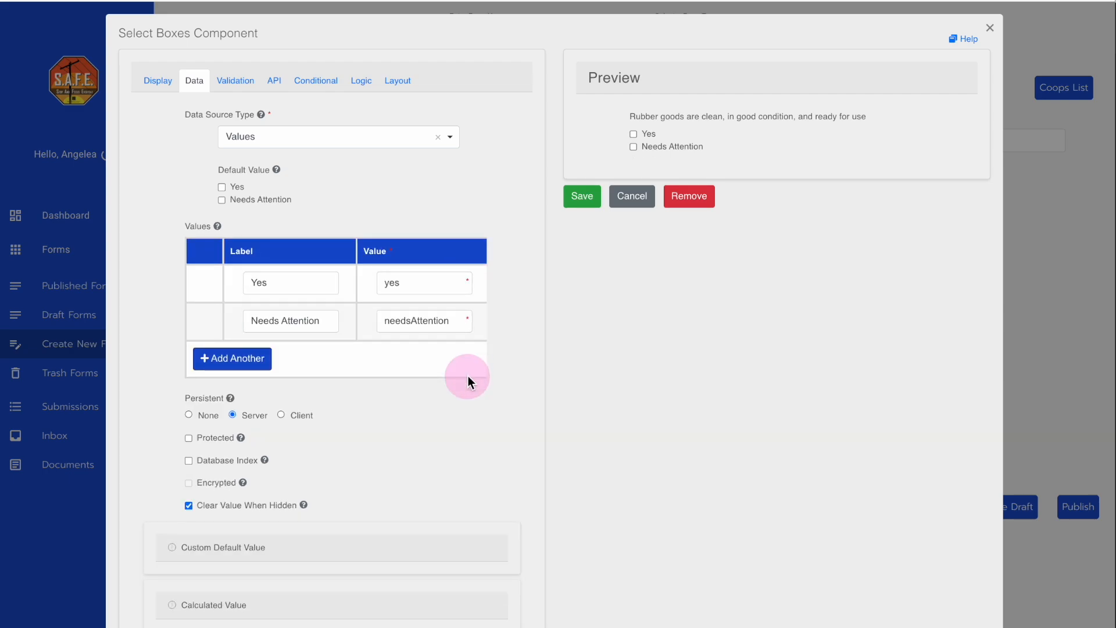
pyautogui.click(589, 197)
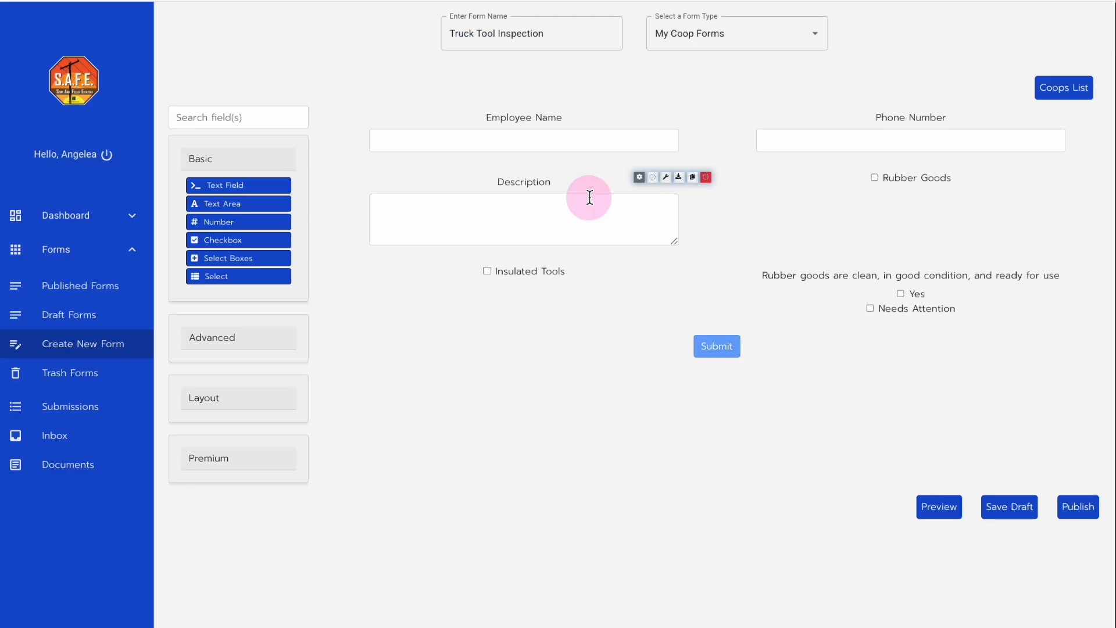
# Add a Select component labelled "Vehicle Number" below the Insulated Tools checkbox.
pyautogui.moveTo(218, 279); pyautogui.dragTo(675, 348)
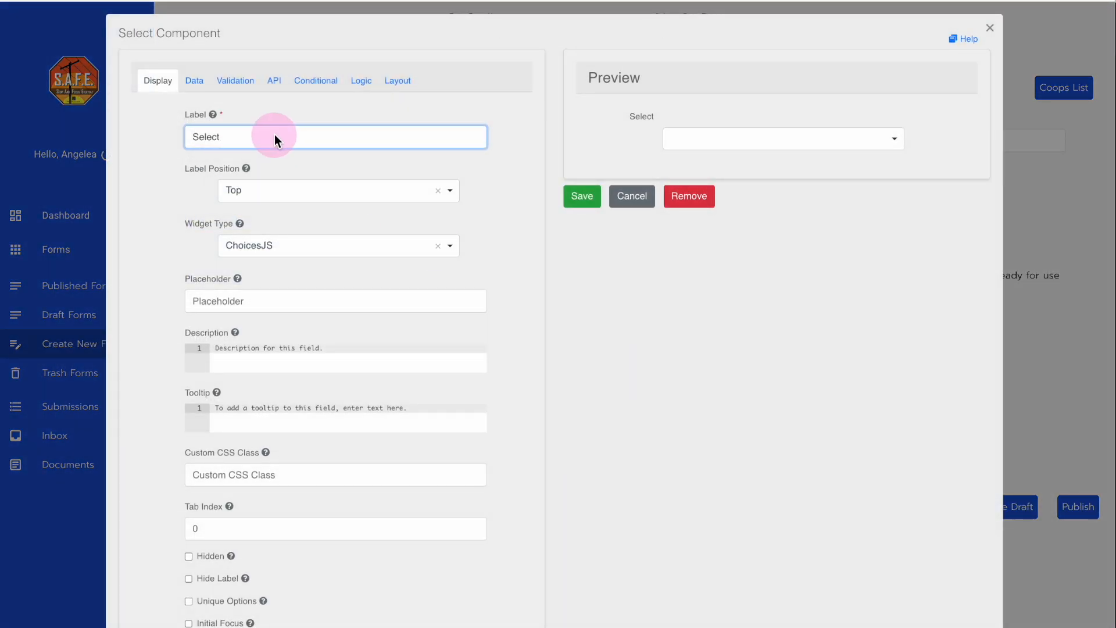
pyautogui.doubleClick(274, 135)
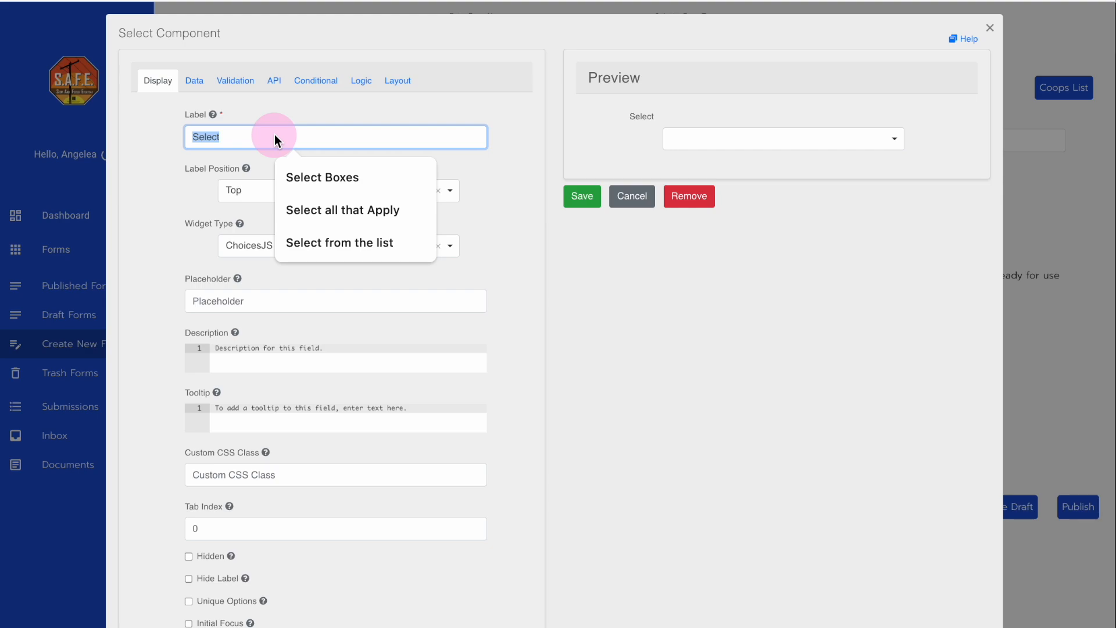
pyautogui.write('Vehicle um')
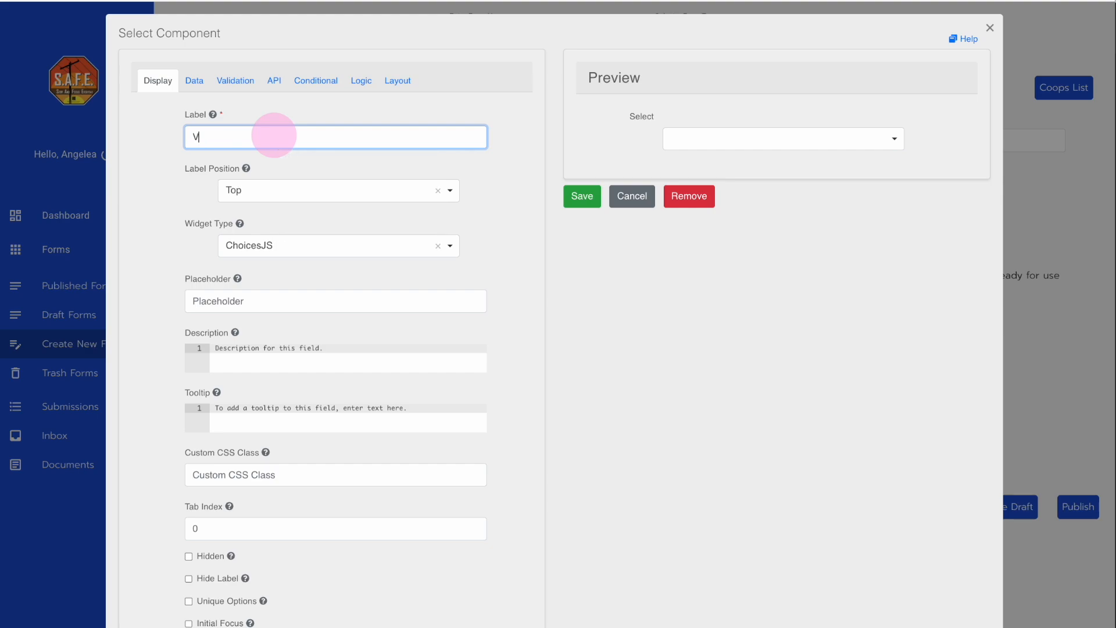
pyautogui.press('BackSpace')
pyautogui.press('BackSpace')
pyautogui.write('Number')
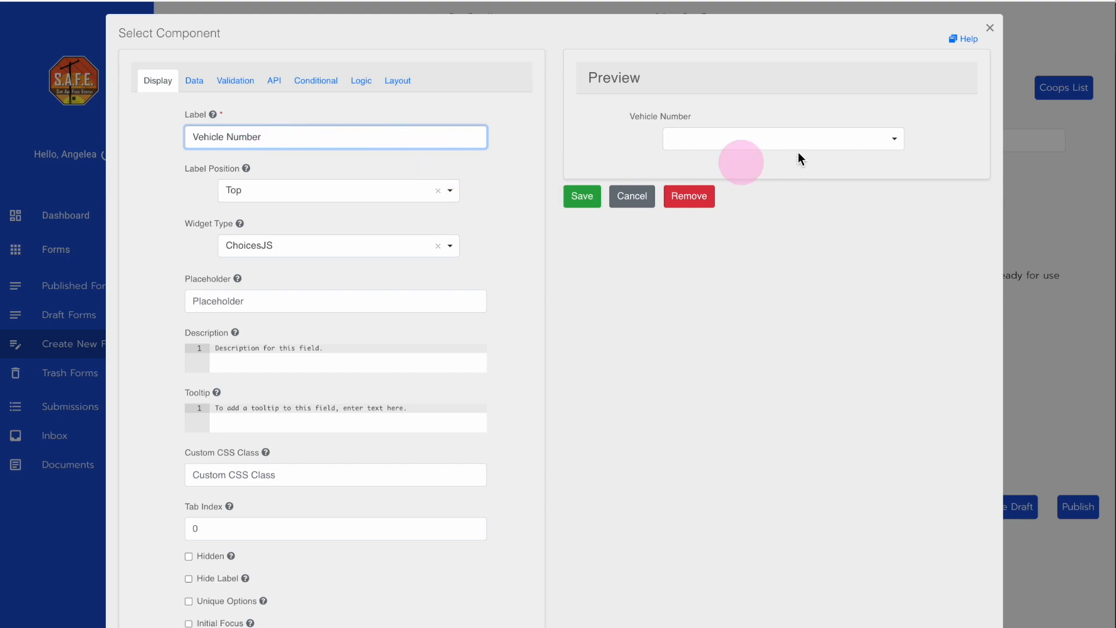
pyautogui.click(894, 139)
pyautogui.click(694, 191)
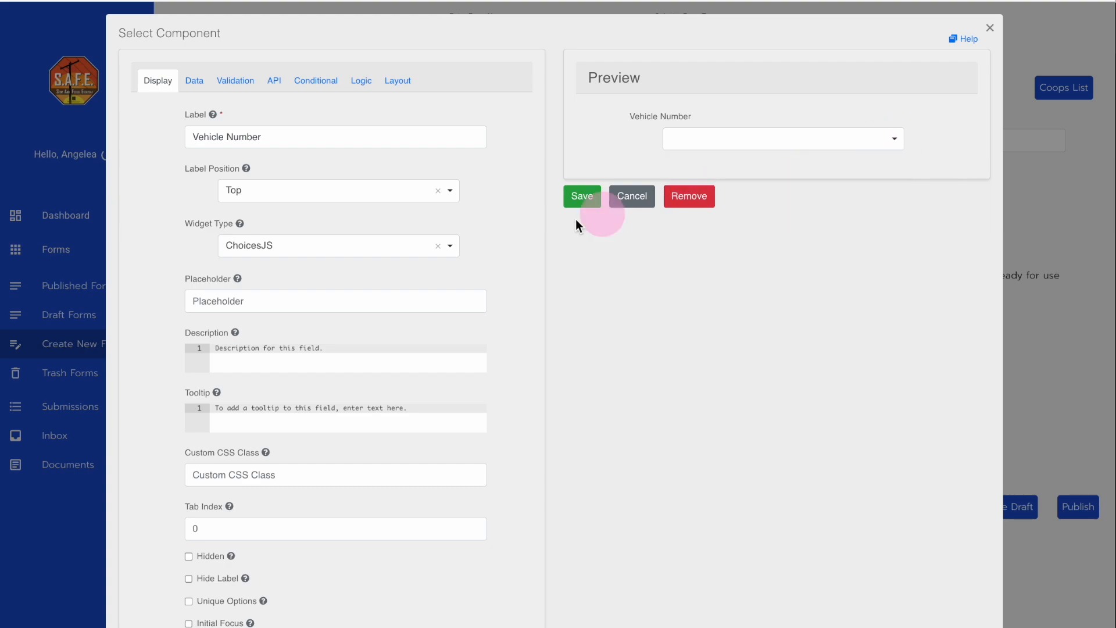
# Define the Vehicle Number options as 43, 21, 67 and 37, check the list in the preview, and save the component.
pyautogui.click(194, 80)
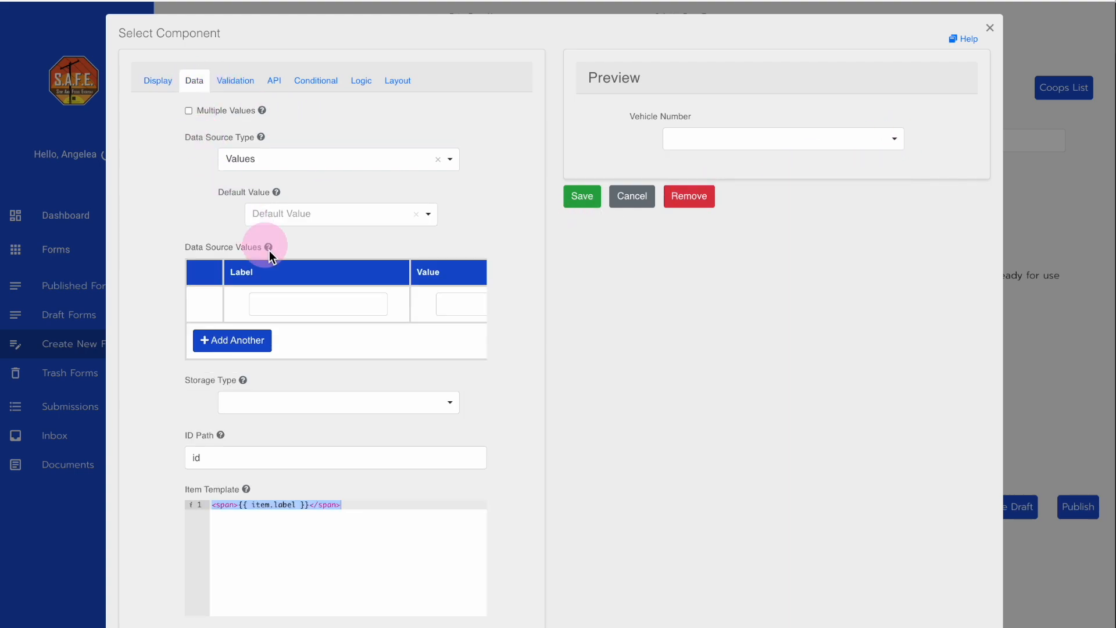
pyautogui.click(281, 309)
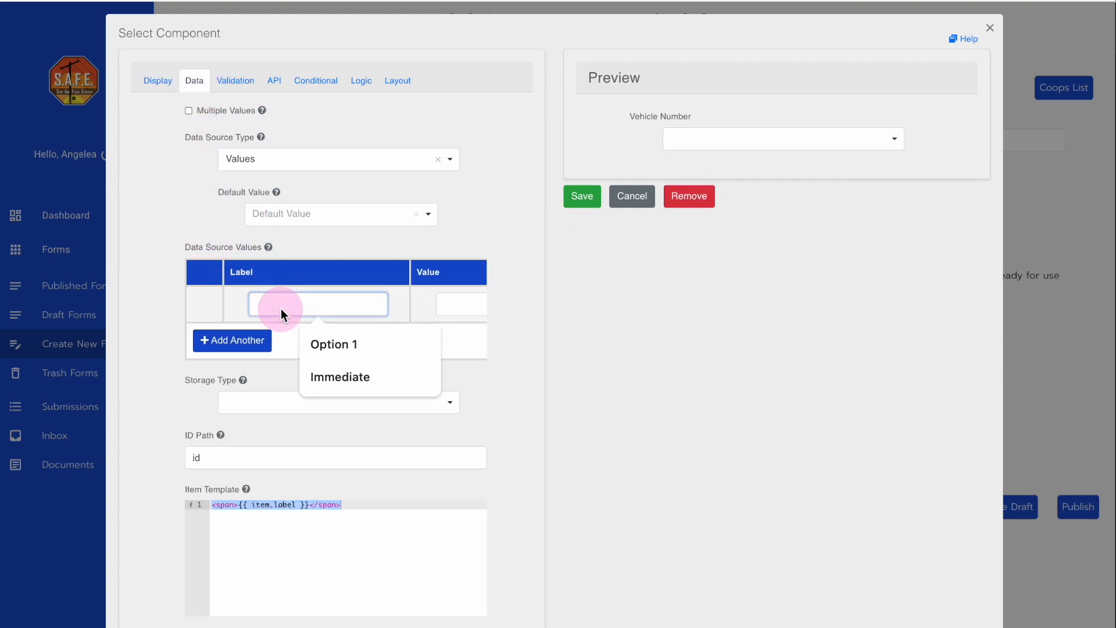
pyautogui.write('43')
pyautogui.click(251, 343)
pyautogui.write('21')
pyautogui.click(254, 377)
pyautogui.click(264, 376)
pyautogui.write('67')
pyautogui.click(249, 410)
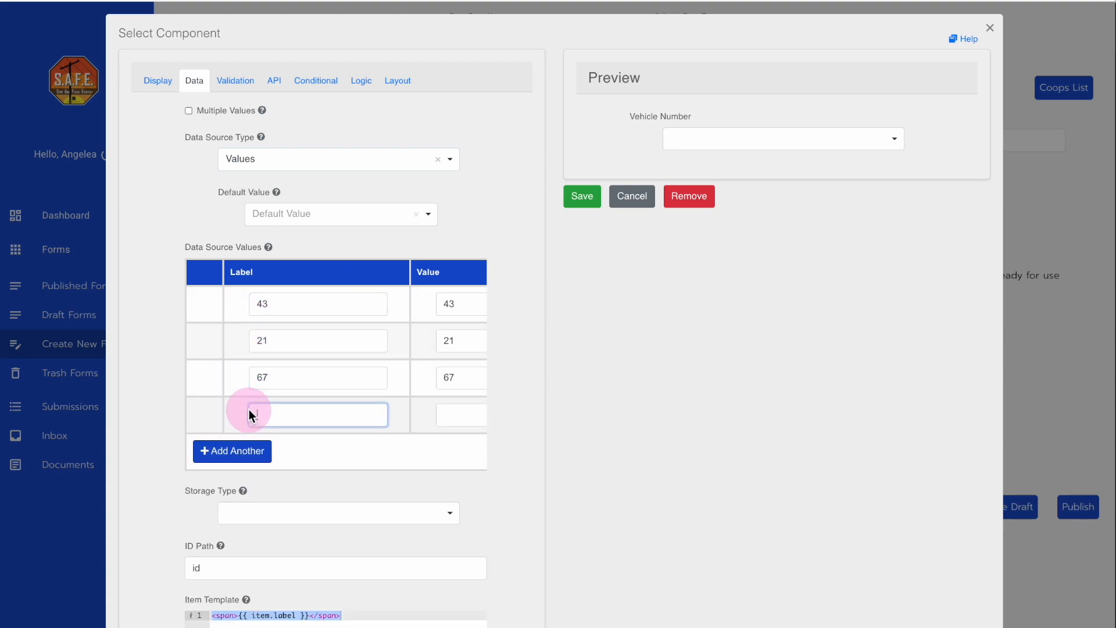
pyautogui.write('37')
pyautogui.click(895, 139)
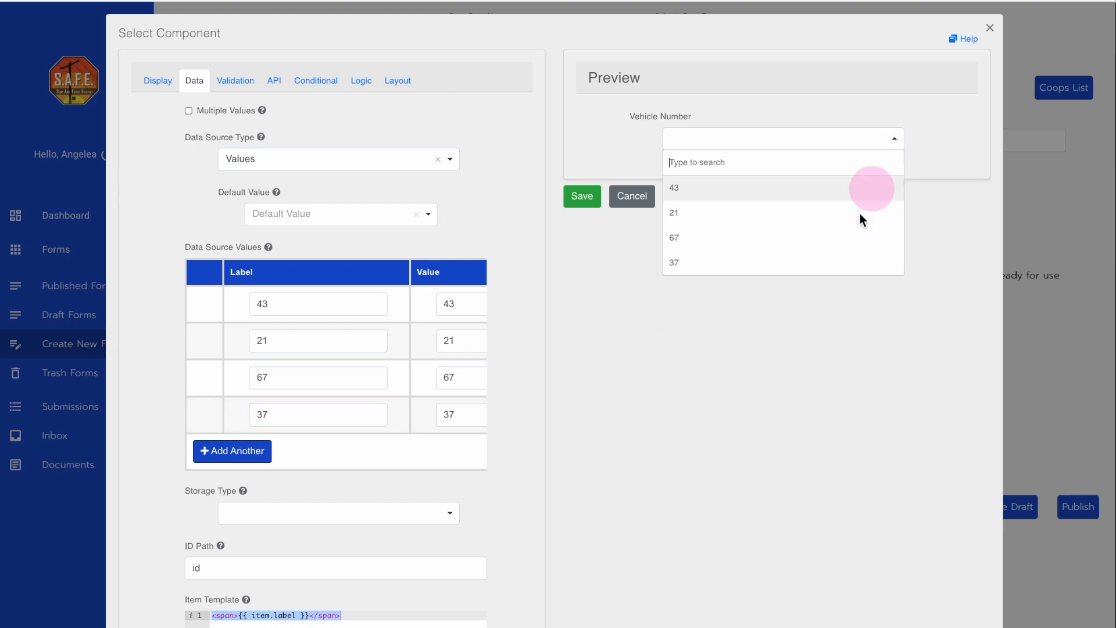
pyautogui.click(896, 142)
pyautogui.click(585, 196)
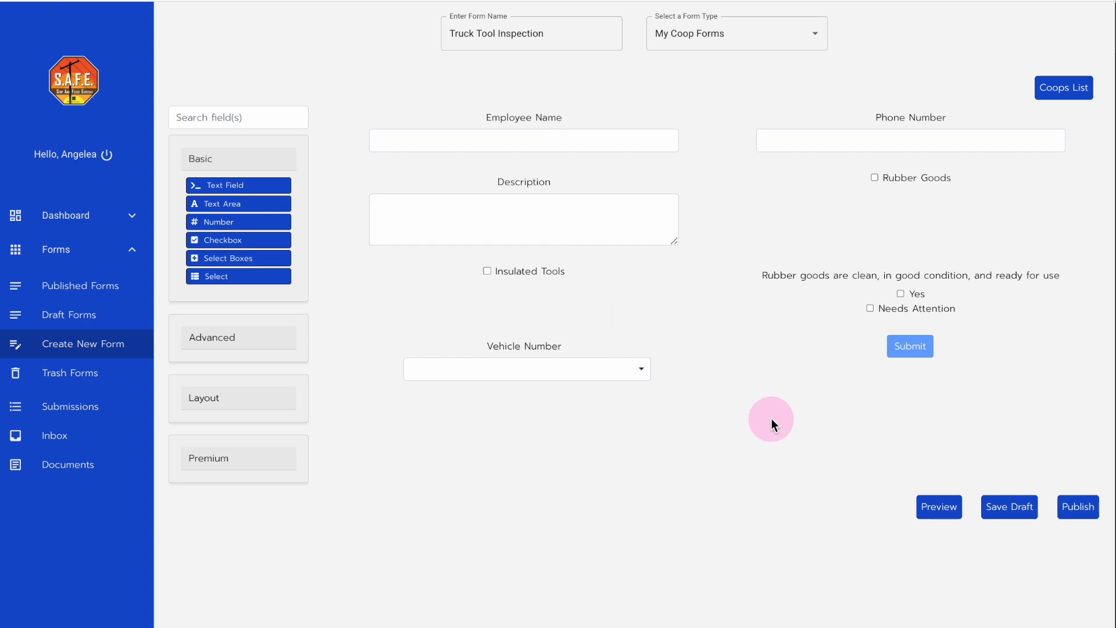
# Add a Date / Time component beside Vehicle Number, check its calendar in the preview, and save it with the default label.
pyautogui.click(228, 334)
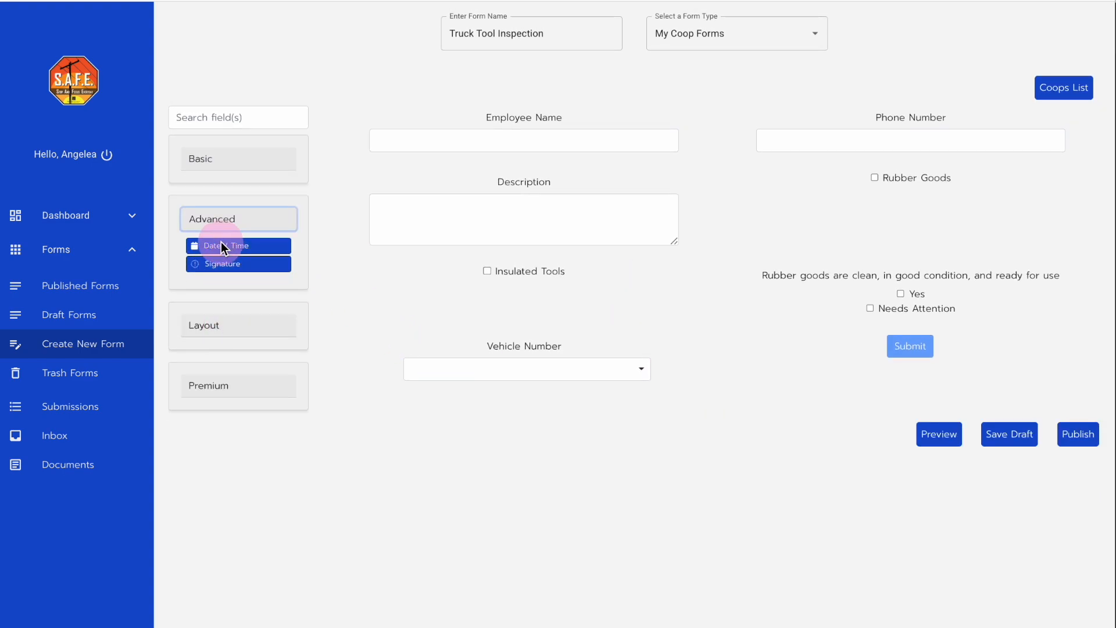
pyautogui.moveTo(224, 248); pyautogui.dragTo(728, 411)
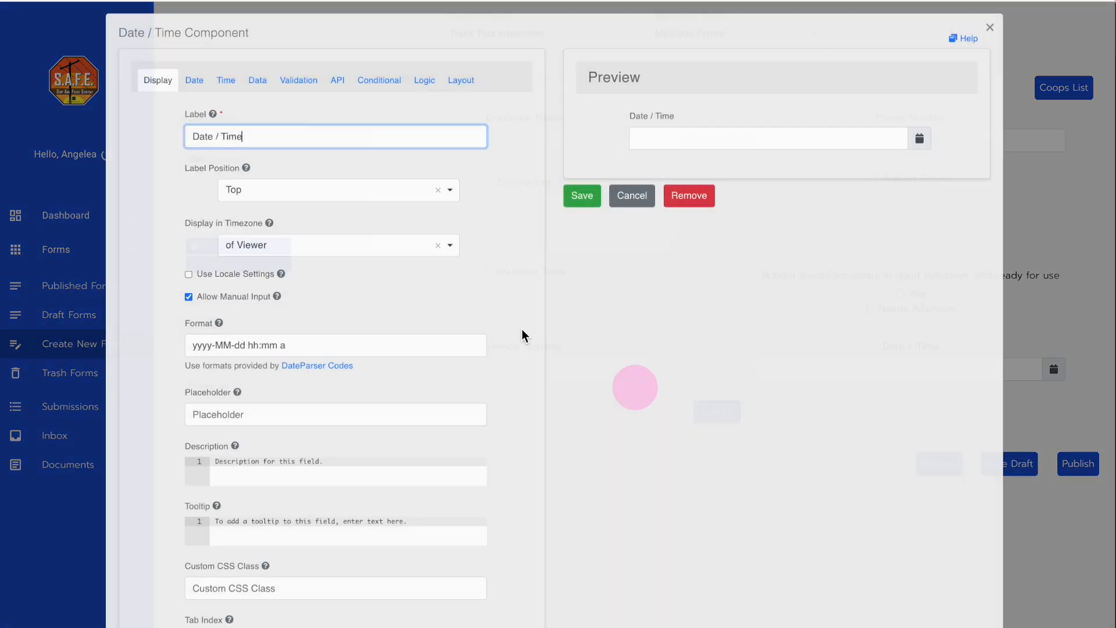
pyautogui.tripleClick(253, 131)
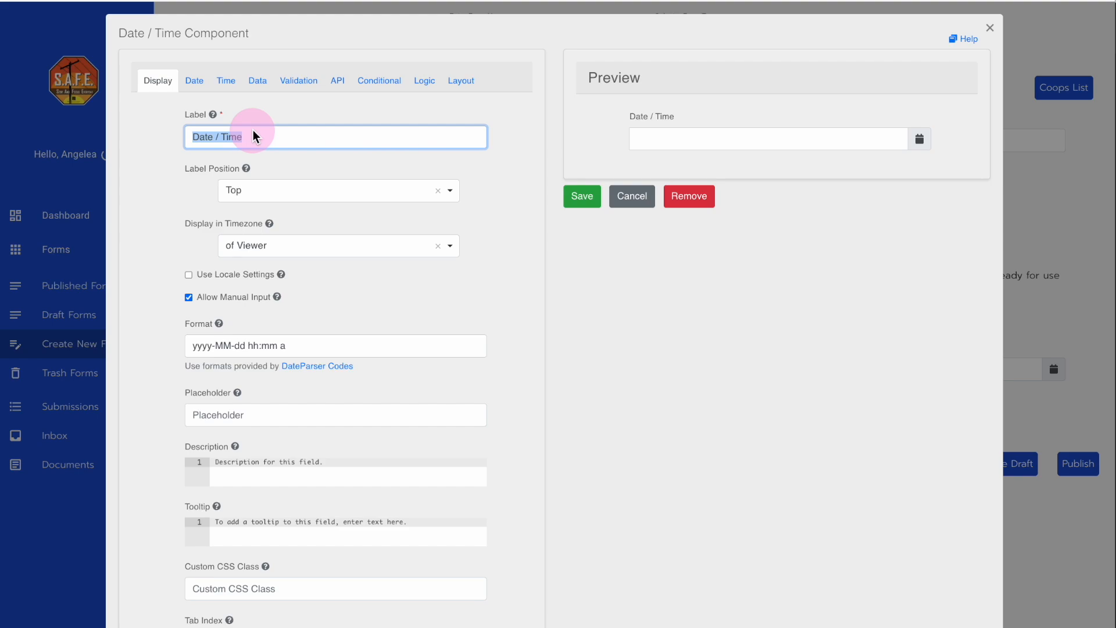
pyautogui.click(920, 139)
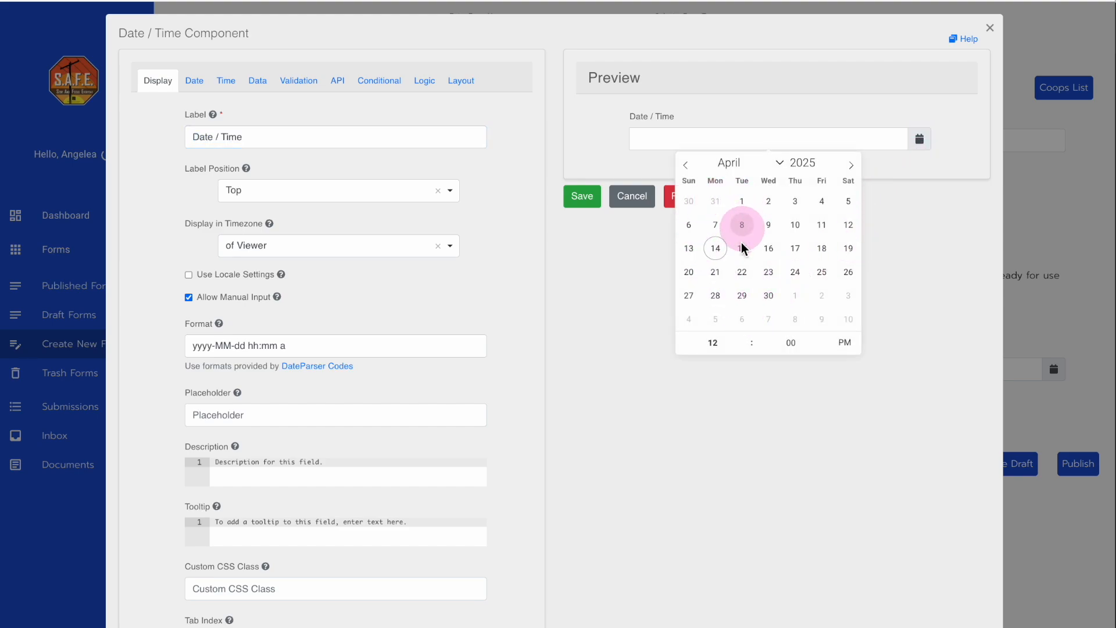
pyautogui.click(924, 144)
pyautogui.click(581, 193)
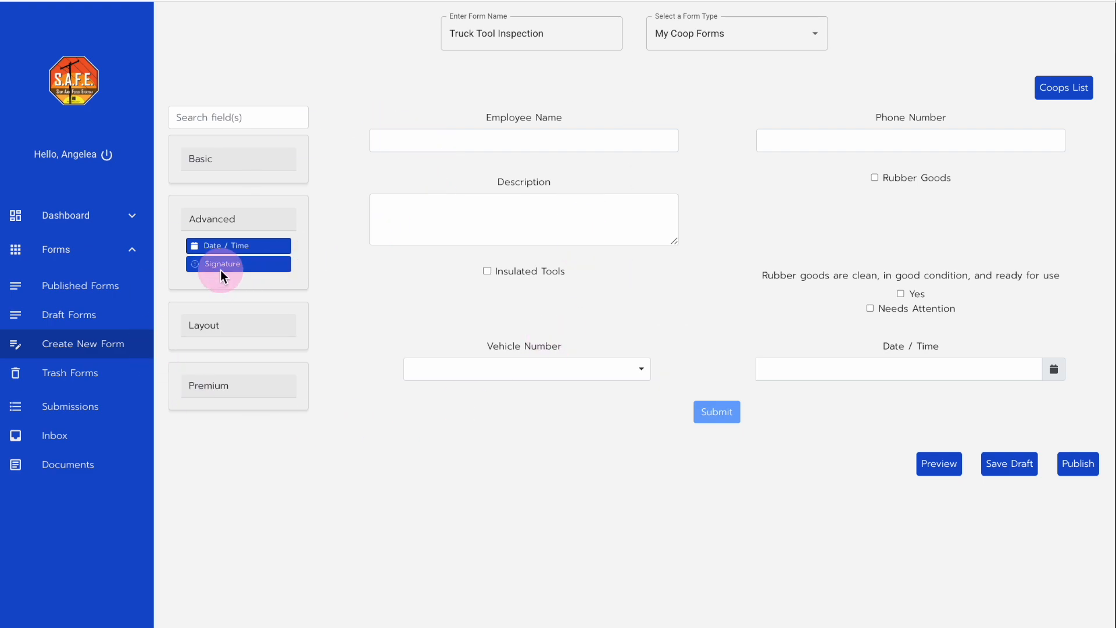
# Add a Signature component labelled "Sign Here" below Vehicle Number and save it.
pyautogui.moveTo(215, 267)
pyautogui.mouseDown()
pyautogui.moveTo(361, 346)
pyautogui.moveTo(639, 423)
pyautogui.moveTo(725, 439)
pyautogui.moveTo(718, 402)
pyautogui.mouseUp()
pyautogui.doubleClick(245, 137)
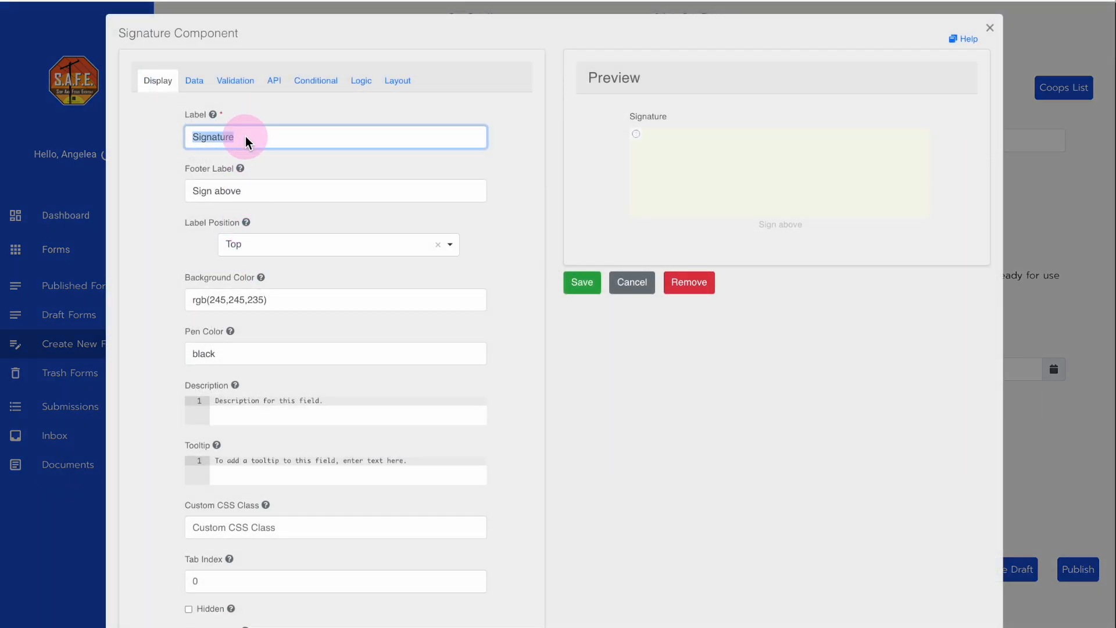
pyautogui.write('Sign')
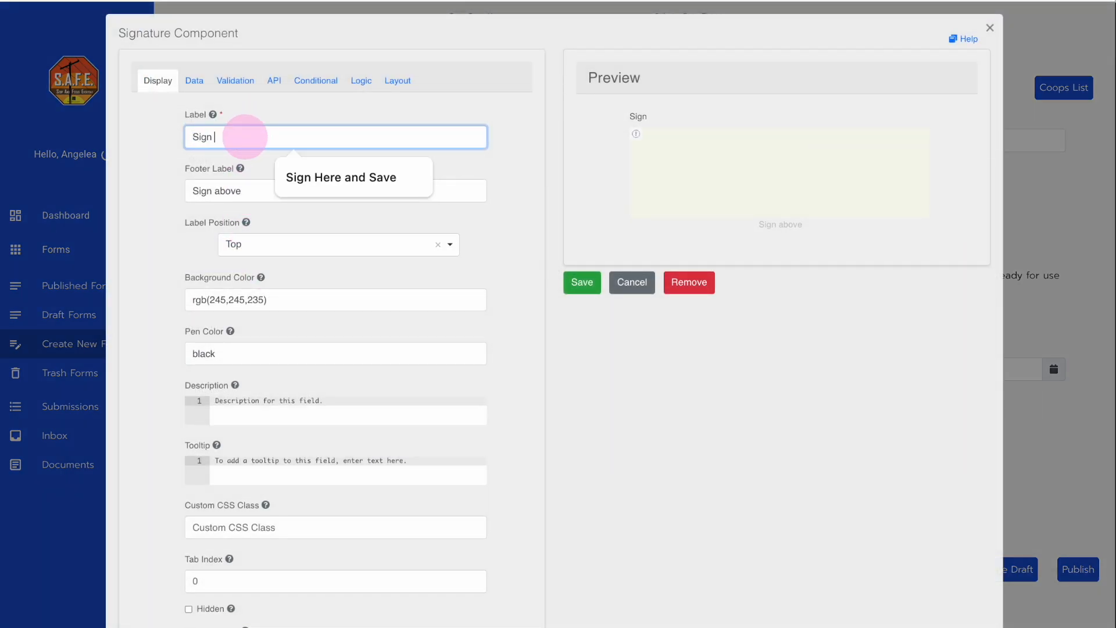
pyautogui.write(' Here')
pyautogui.click(583, 282)
# Add a Content component beside Insulated Tools with the text "Insert instruction or messaging here" and save it.
pyautogui.click(232, 327)
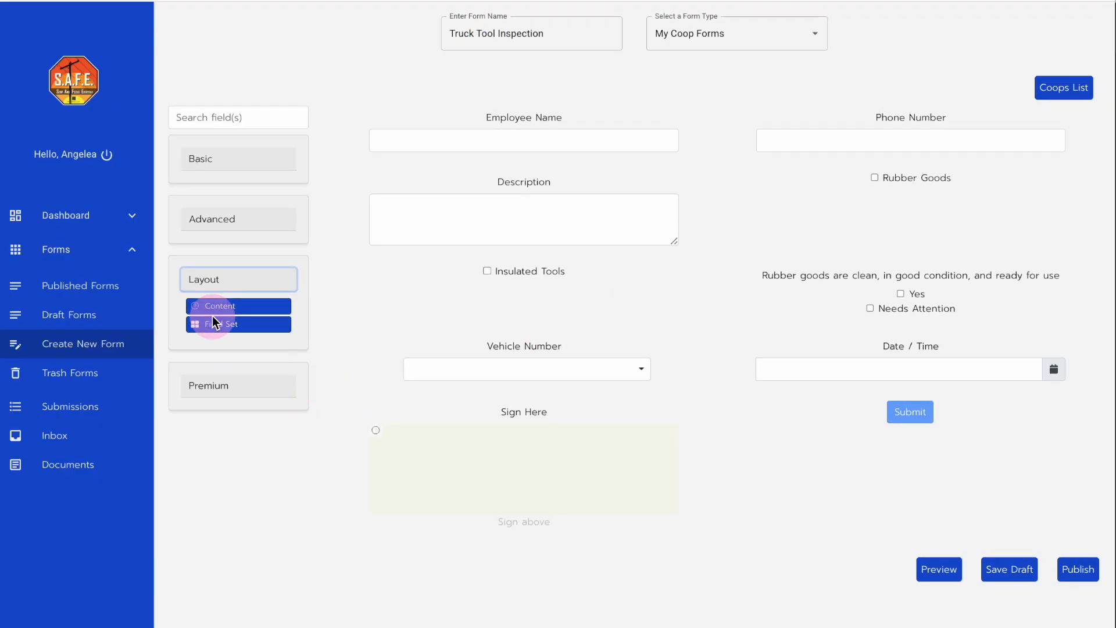
pyautogui.moveTo(211, 306); pyautogui.dragTo(774, 313)
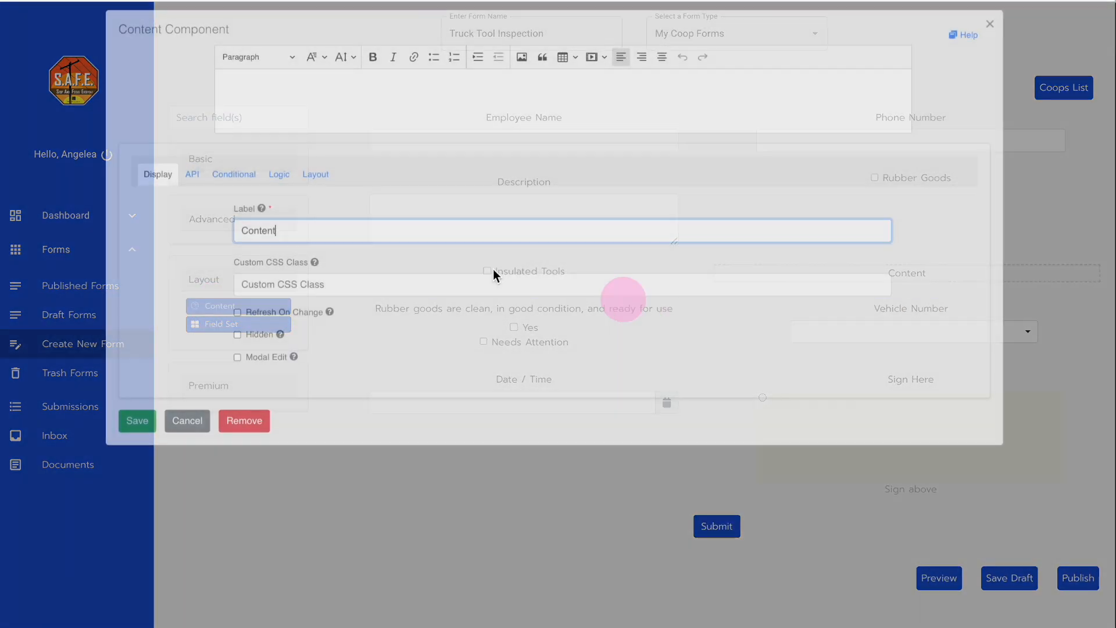
pyautogui.write('Insert instru')
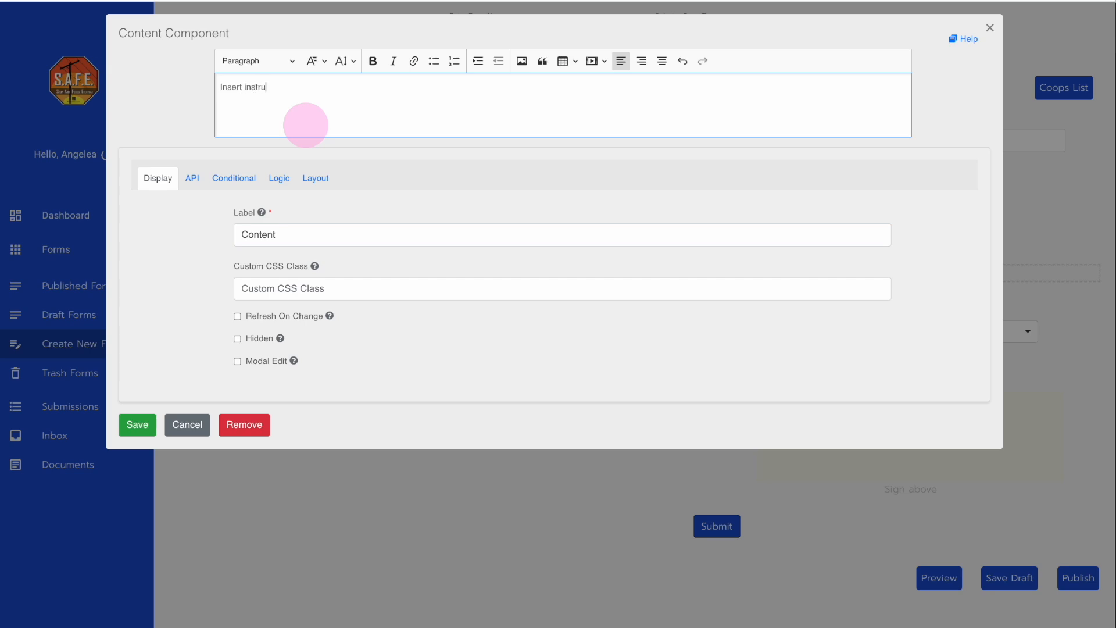
pyautogui.write('ction or messaging here')
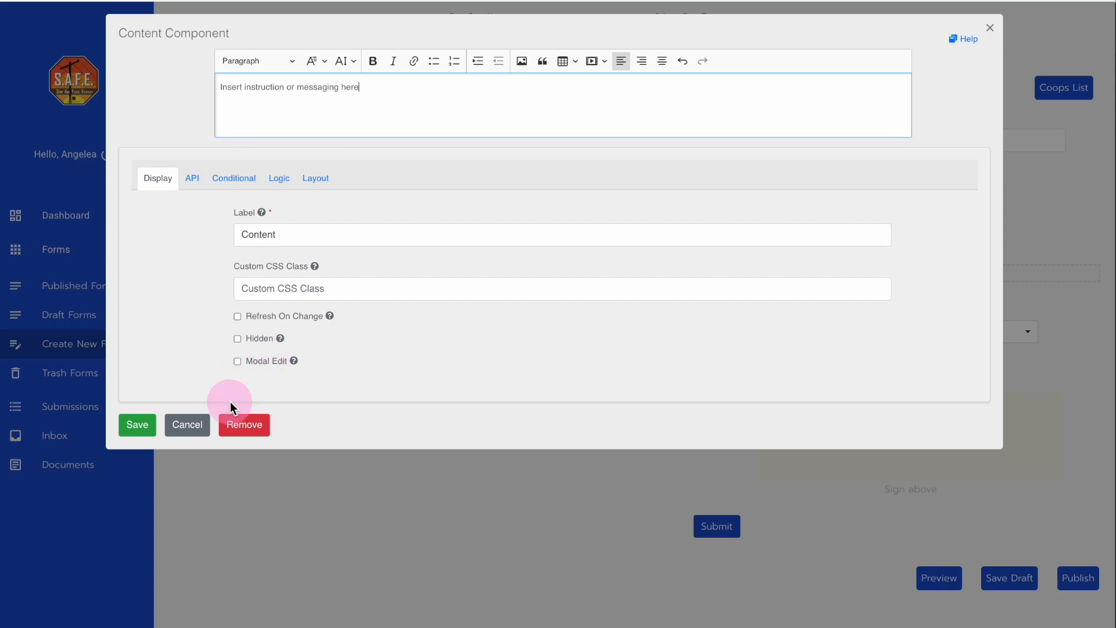
pyautogui.click(129, 423)
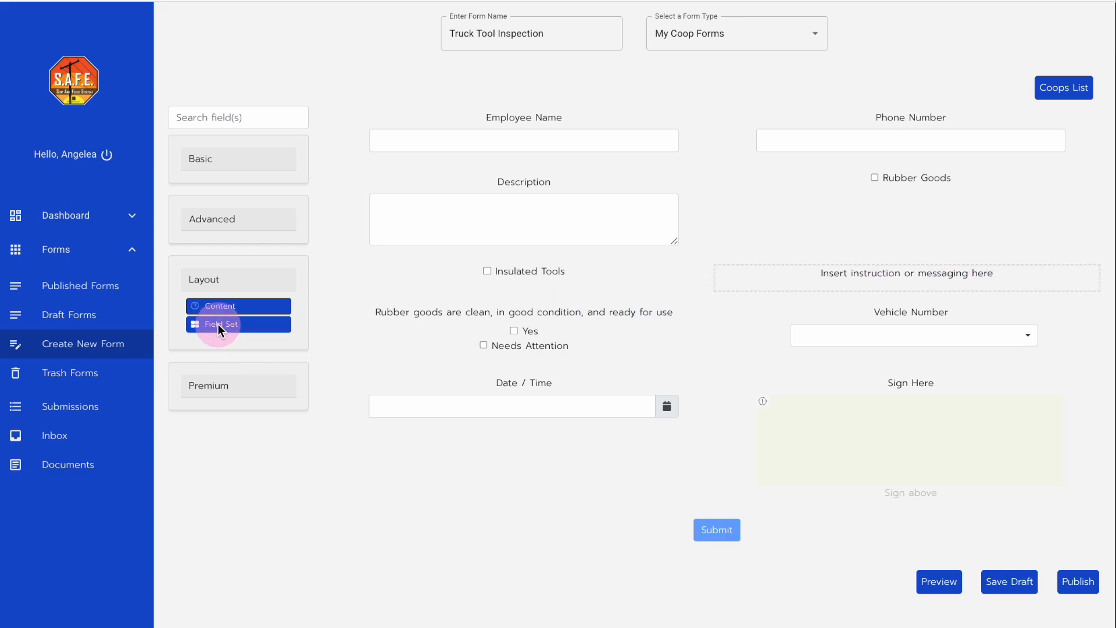
# Add a Field Set with the legend "Select Tools to Inspect" below the Insulated Tools checkbox and save it.
pyautogui.moveTo(218, 323); pyautogui.dragTo(613, 302)
pyautogui.click(277, 138)
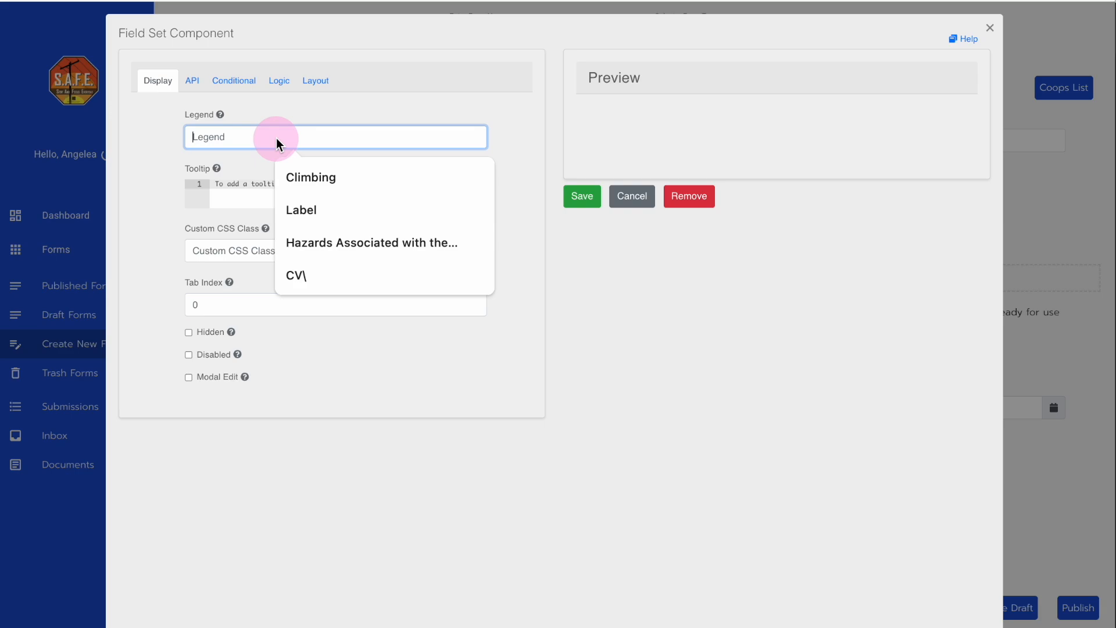
pyautogui.write('Select Tools to inspe')
pyautogui.press('BackSpace')
pyautogui.press('BackSpace')
pyautogui.press('BackSpace')
pyautogui.press('BackSpace')
pyautogui.press('BackSpace')
pyautogui.write('Inspec')
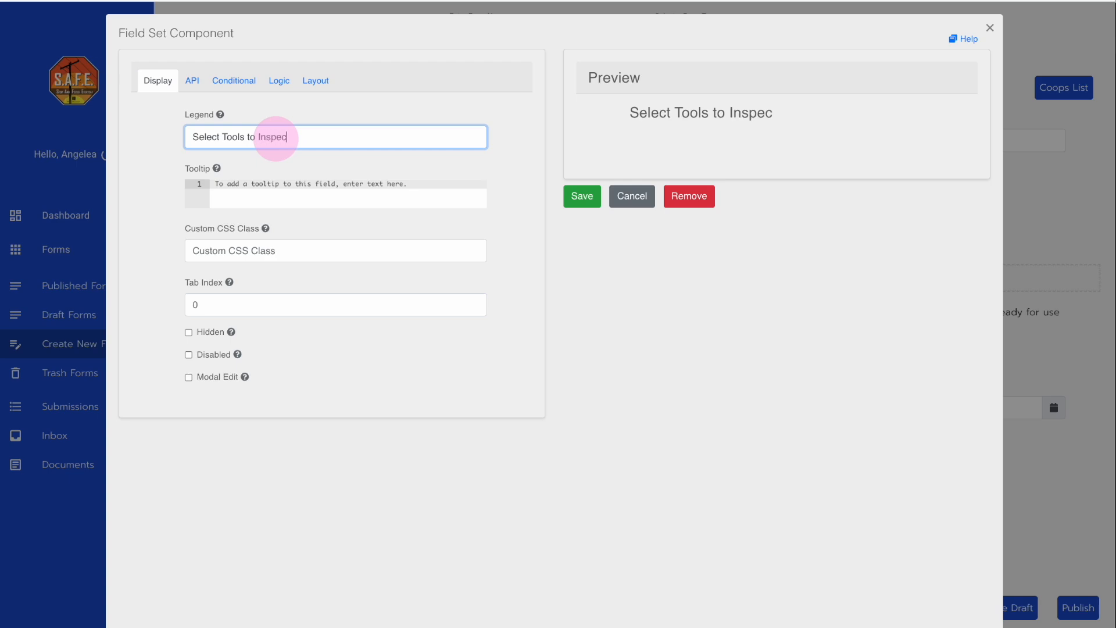
pyautogui.write('t')
pyautogui.click(567, 207)
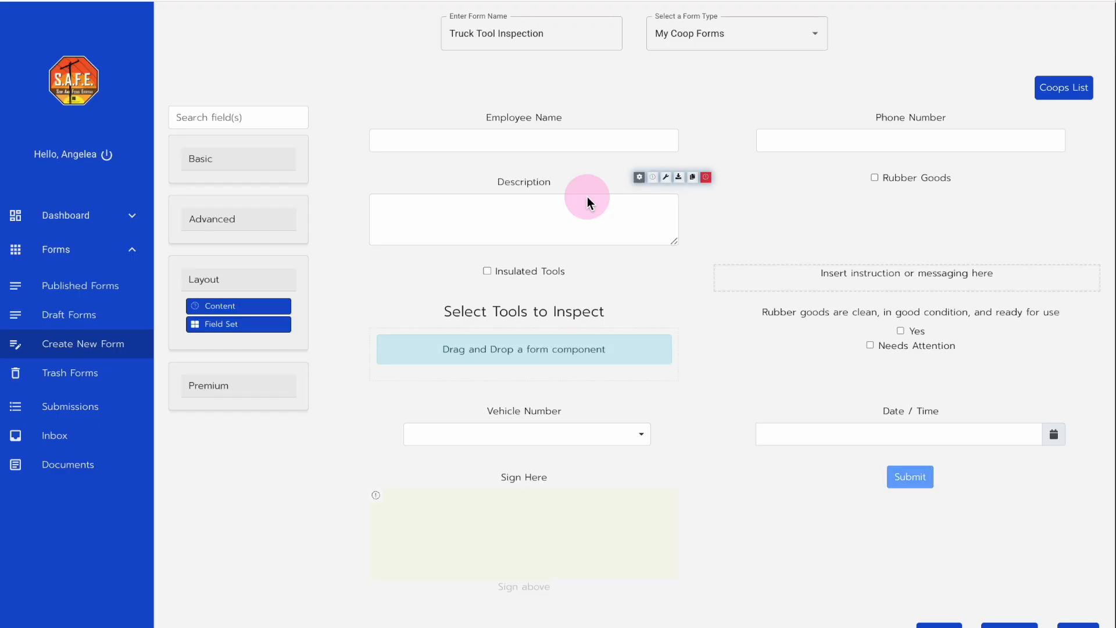
# Move the Insulated Tools and Rubber Goods checkboxes into the "Select Tools to Inspect" field set.
pyautogui.moveTo(528, 273); pyautogui.dragTo(926, 328)
pyautogui.moveTo(911, 185); pyautogui.dragTo(651, 316)
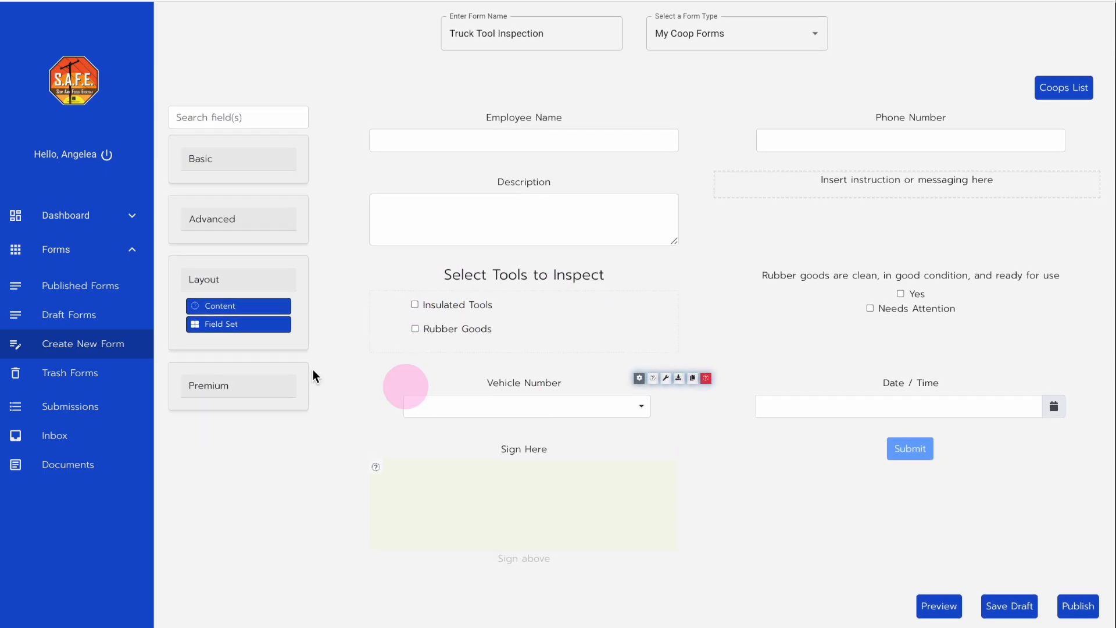
# Add a File component labelled "Upload Images" below Vehicle Number.
pyautogui.click(226, 387)
pyautogui.moveTo(224, 362); pyautogui.dragTo(680, 444)
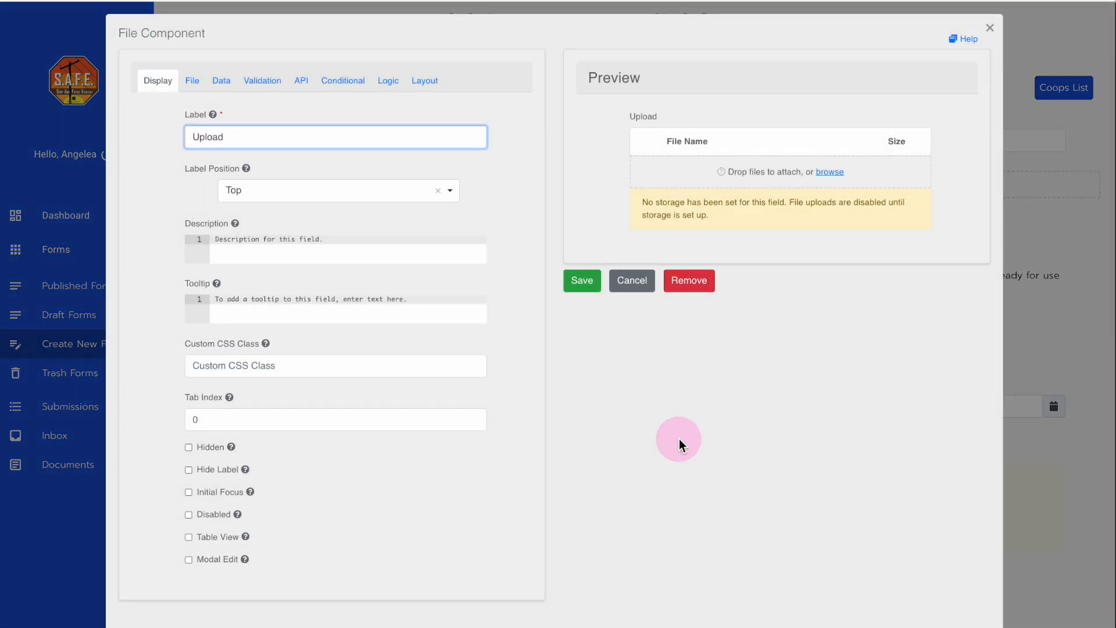
pyautogui.write('Images')
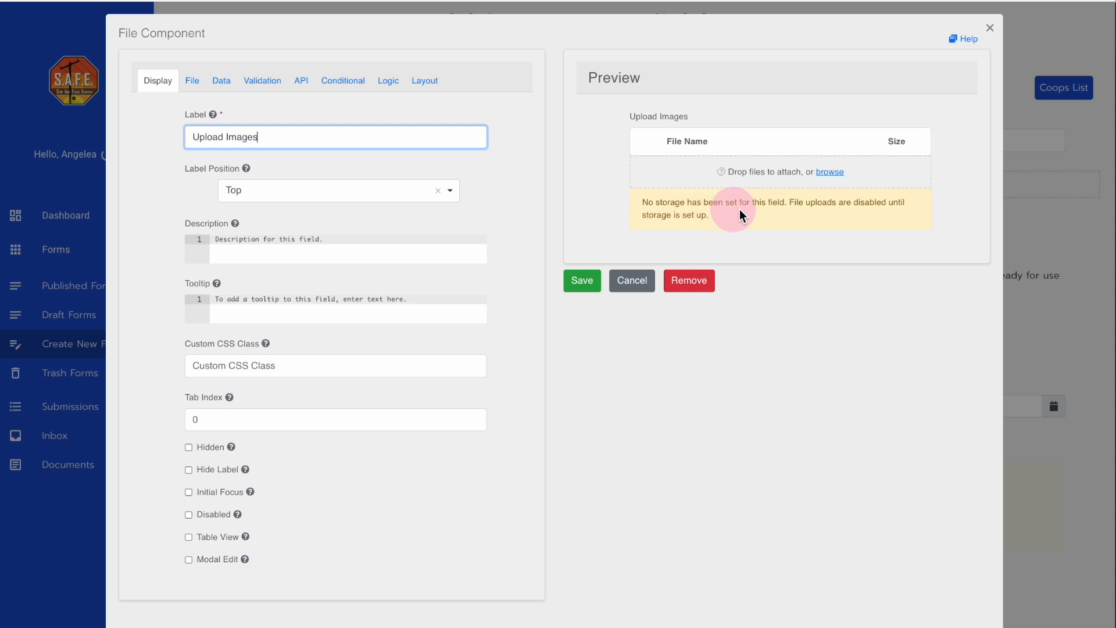
# Set the file component's storage to Base64 and save the component.
pyautogui.click(194, 82)
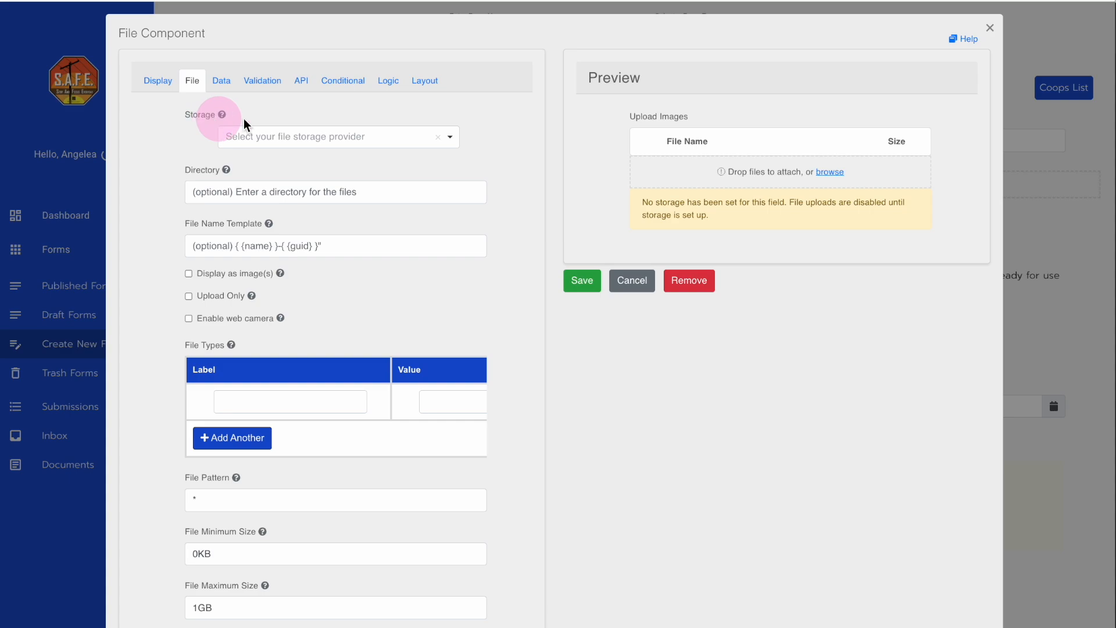
pyautogui.click(448, 138)
pyautogui.click(385, 185)
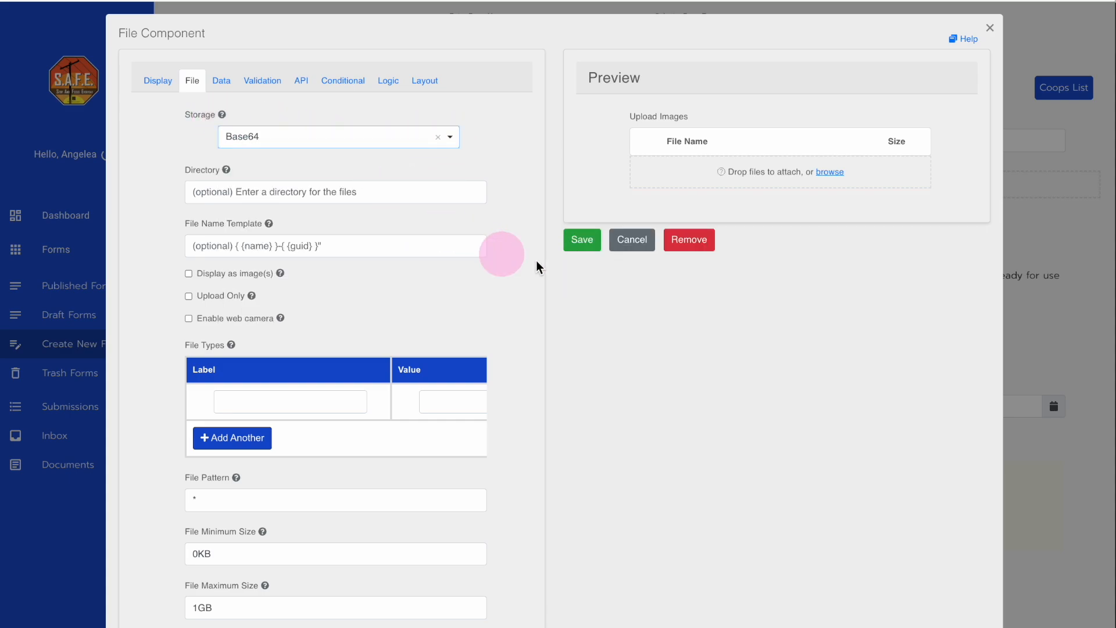
pyautogui.click(584, 242)
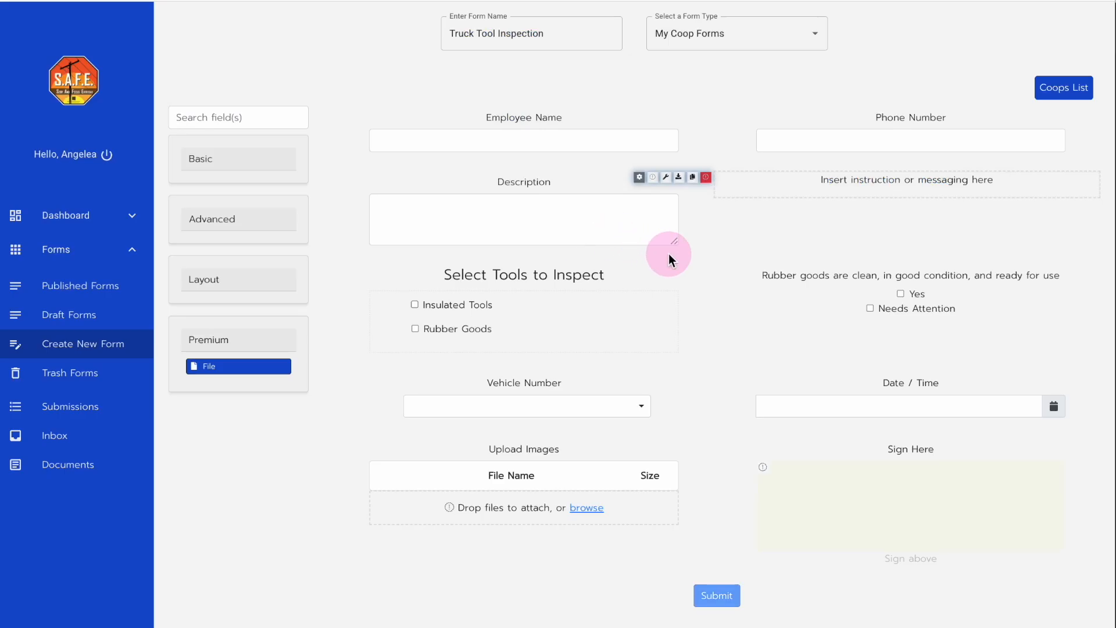
# Open a preview of the Truck Tool Inspection form.
pyautogui.scroll(-1, 669, 254)
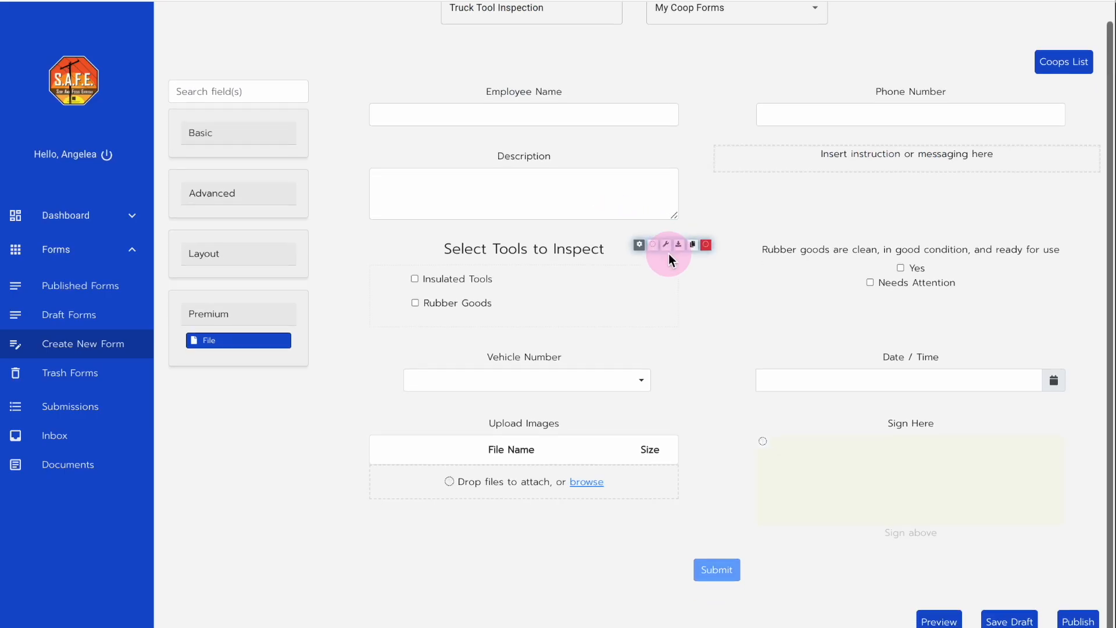
pyautogui.click(937, 623)
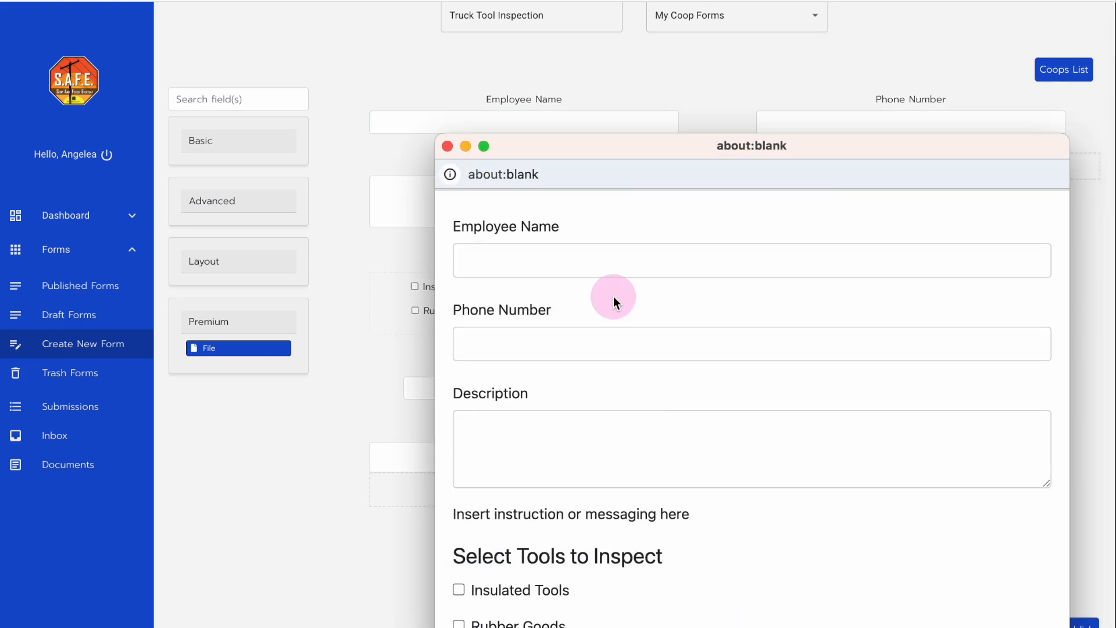
# Review the previewed form's fields through the image upload, signature area and submit option, and close the preview.
pyautogui.scroll(-5, 613, 296)
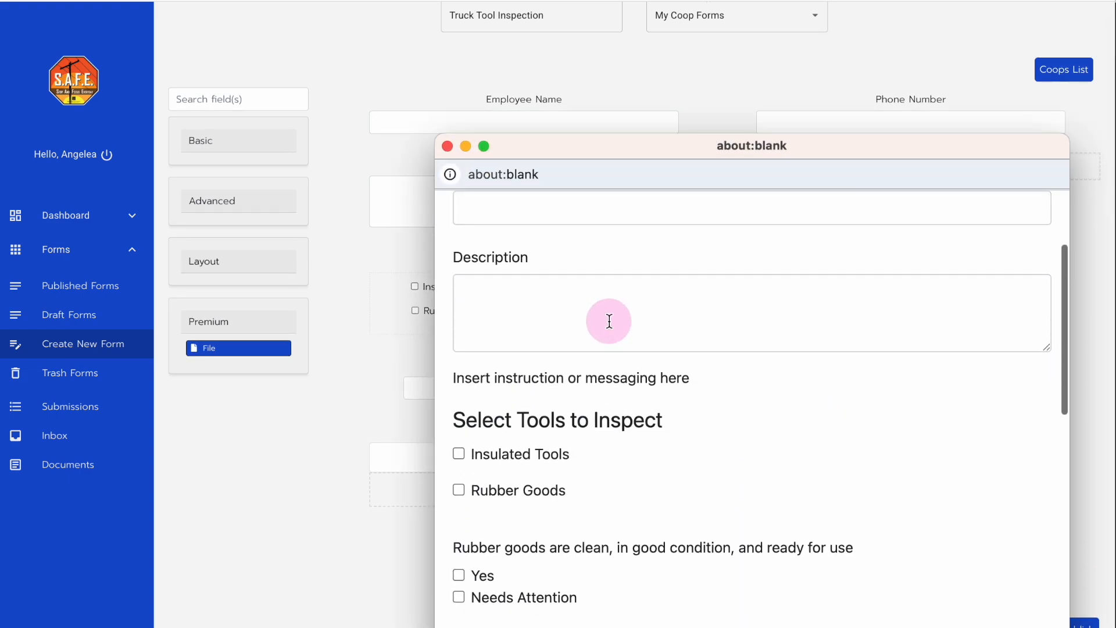
pyautogui.scroll(-7, 609, 321)
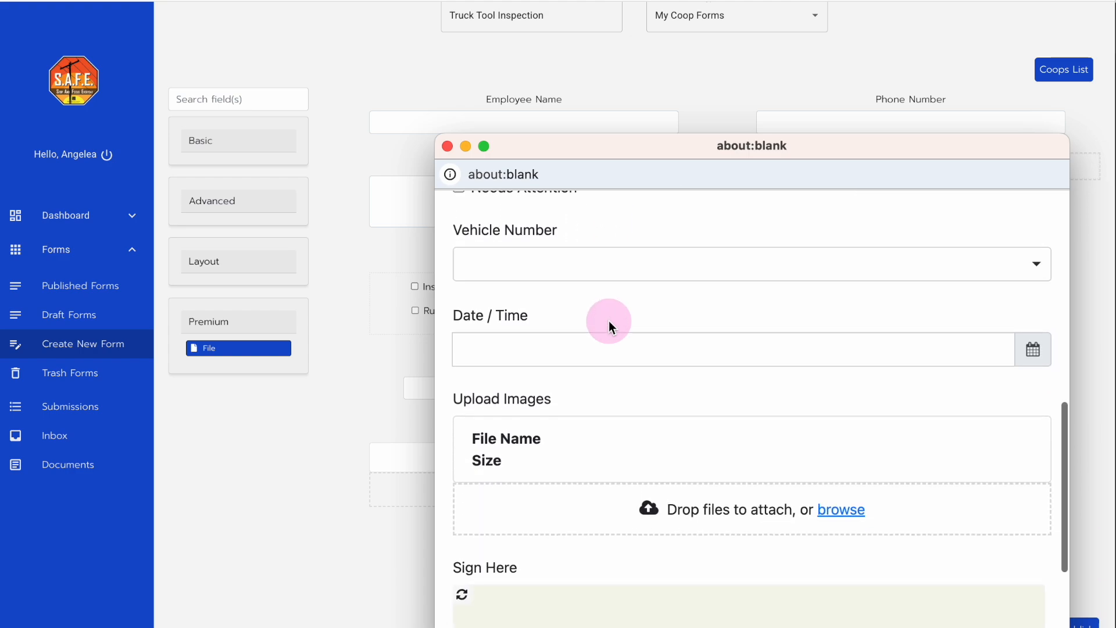
pyautogui.scroll(-1, 609, 321)
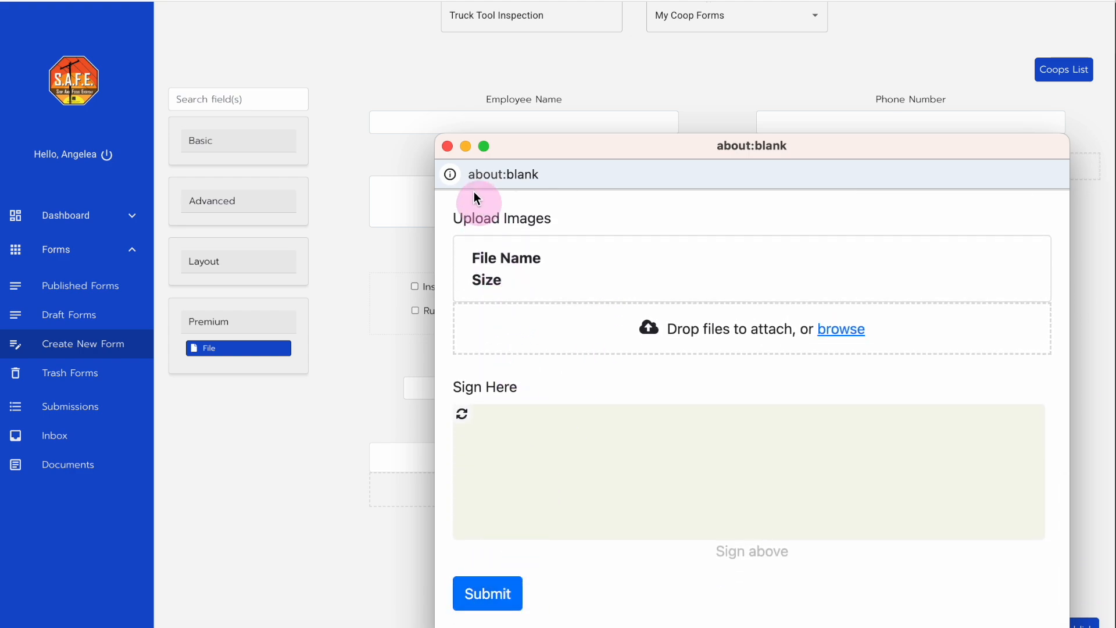
pyautogui.click(447, 145)
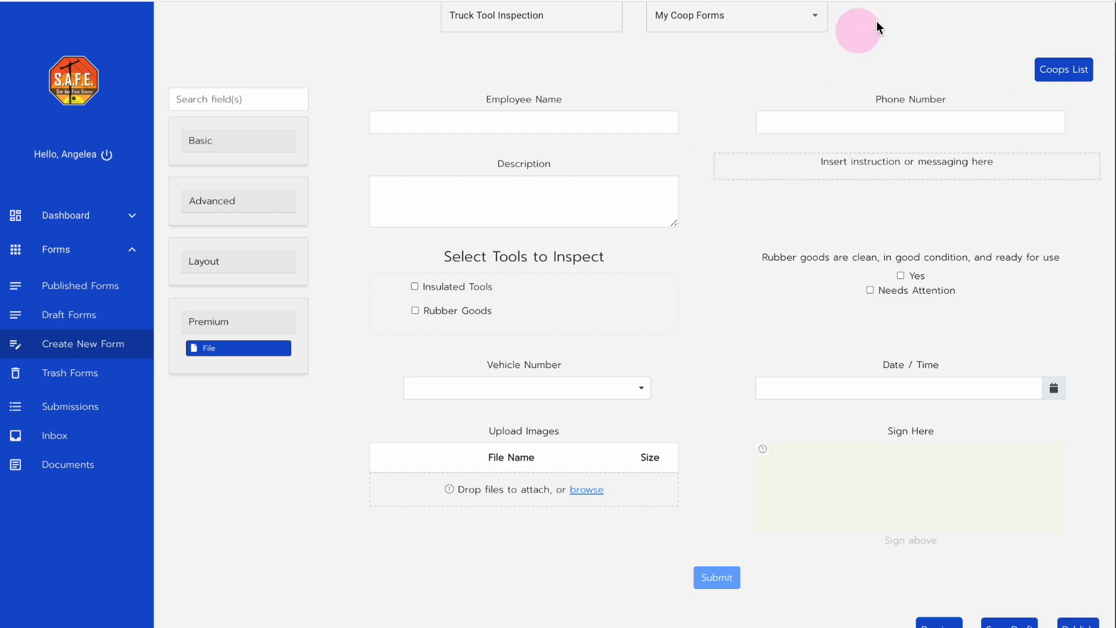
# Preview the Truck Tool Inspection form again.
pyautogui.scroll(-1, 858, 31)
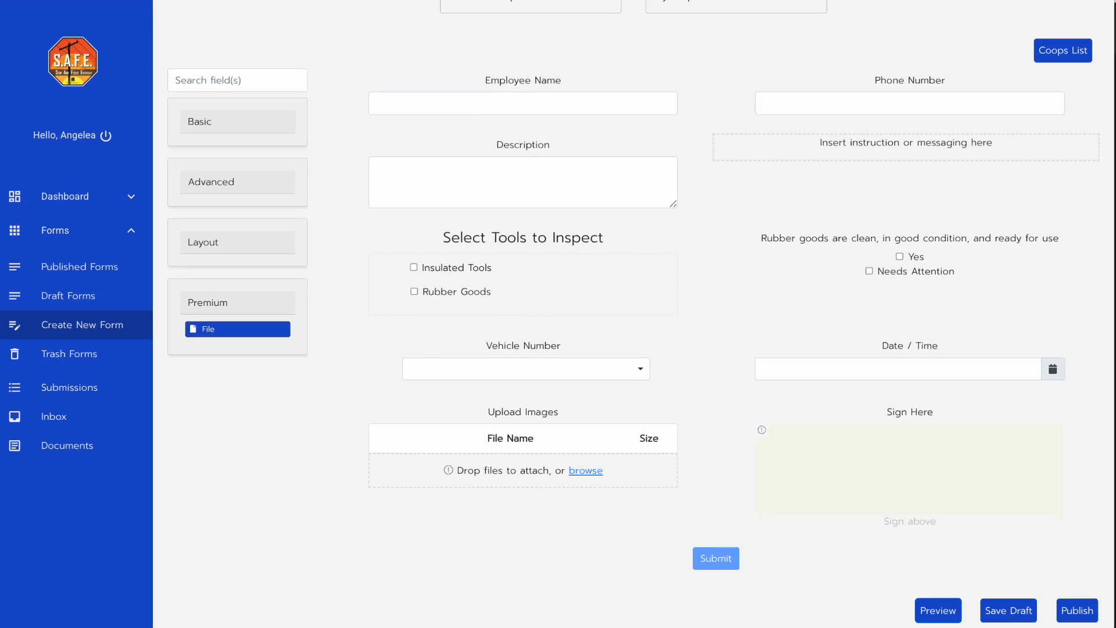
pyautogui.click(940, 613)
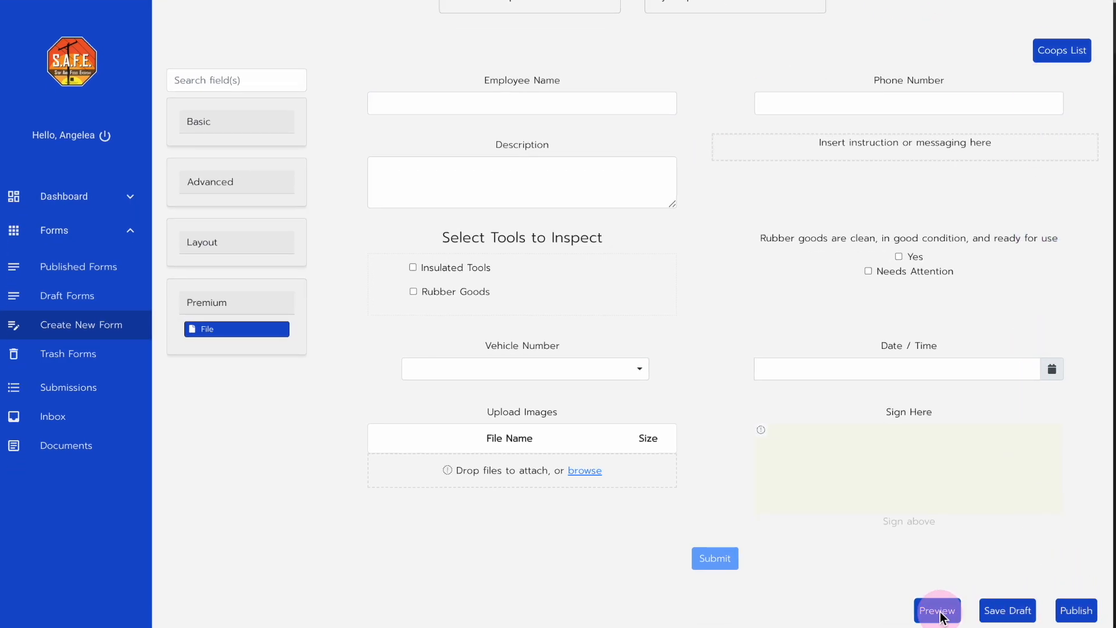